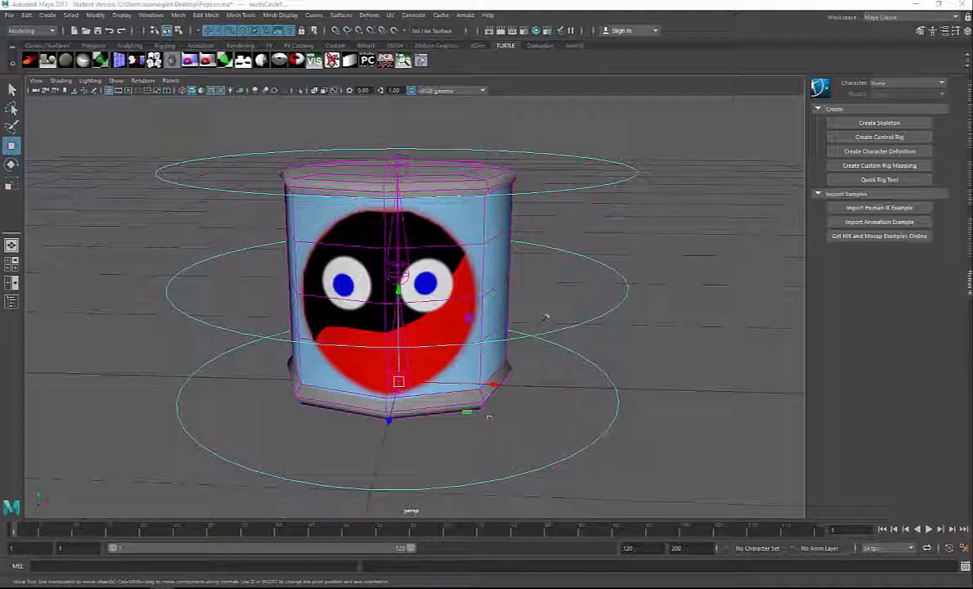
Step: Select the can's upper control circle and display its transform channels
click(651, 155)
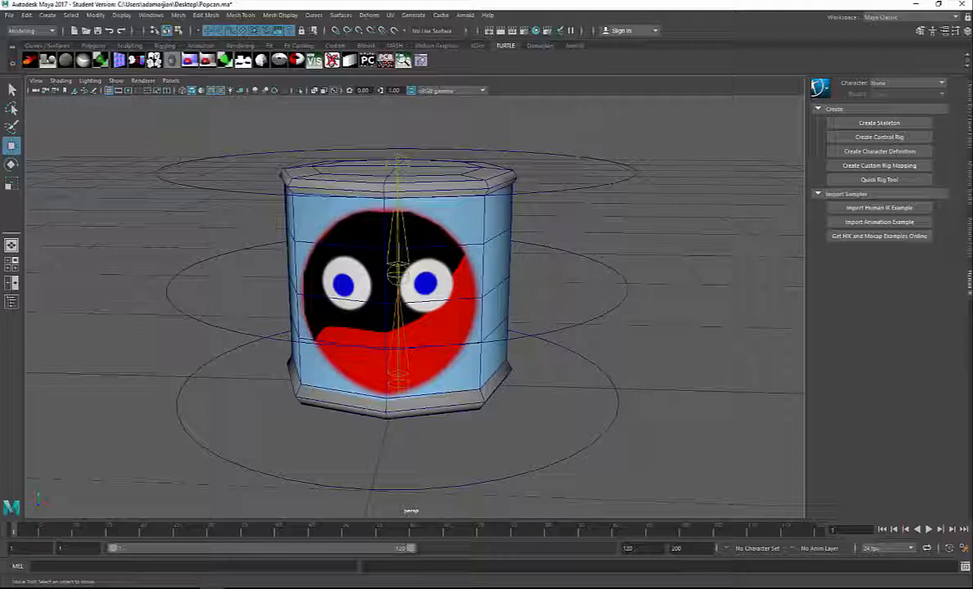
alt+drag(459, 257, 506, 256)
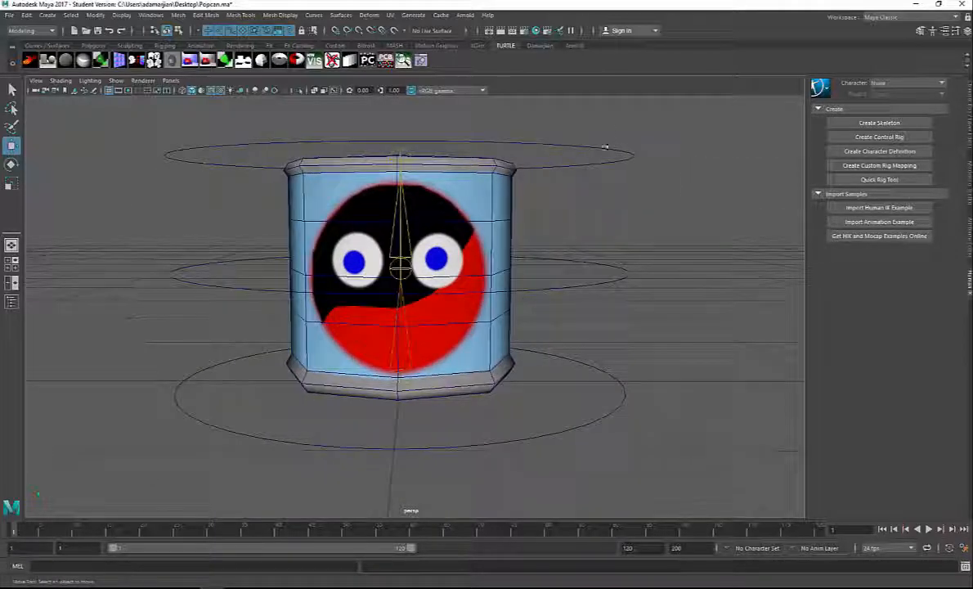
click(605, 148)
key(ctrl+a)
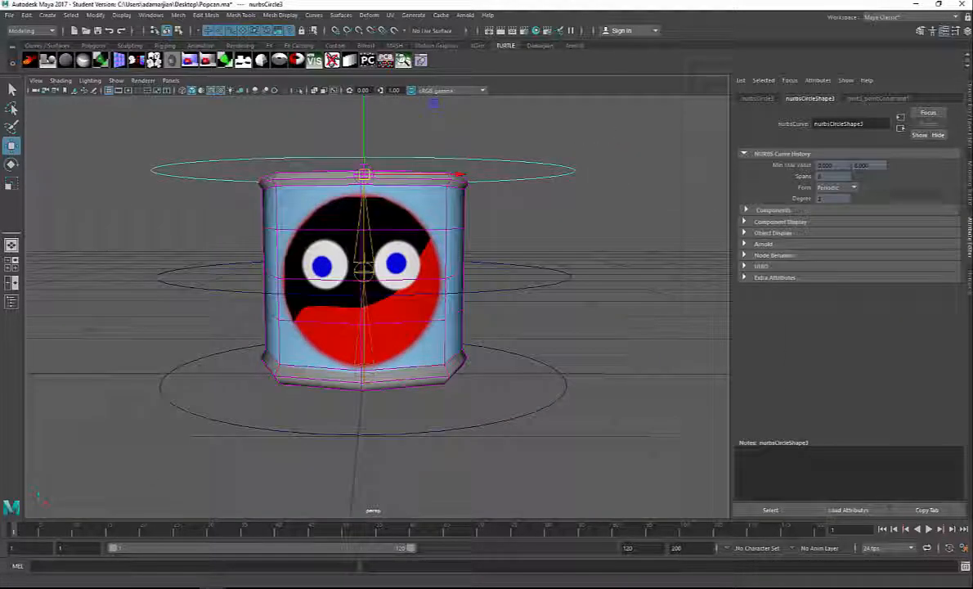
key(ctrl+a)
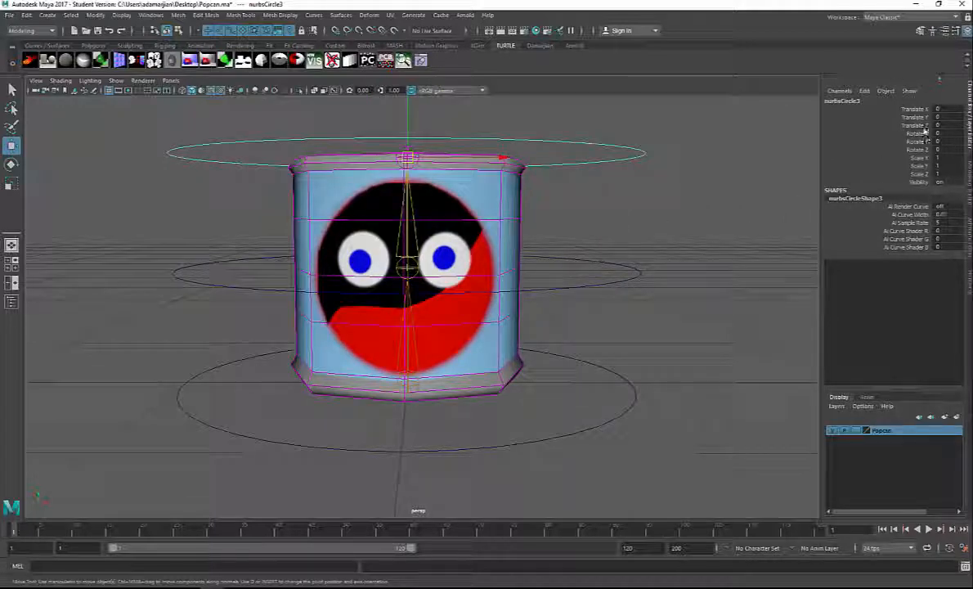
shift+drag(658, 269, 631, 263)
Step: Select all three control circles and set a keyframe on them at frame 5
shift+click(620, 377)
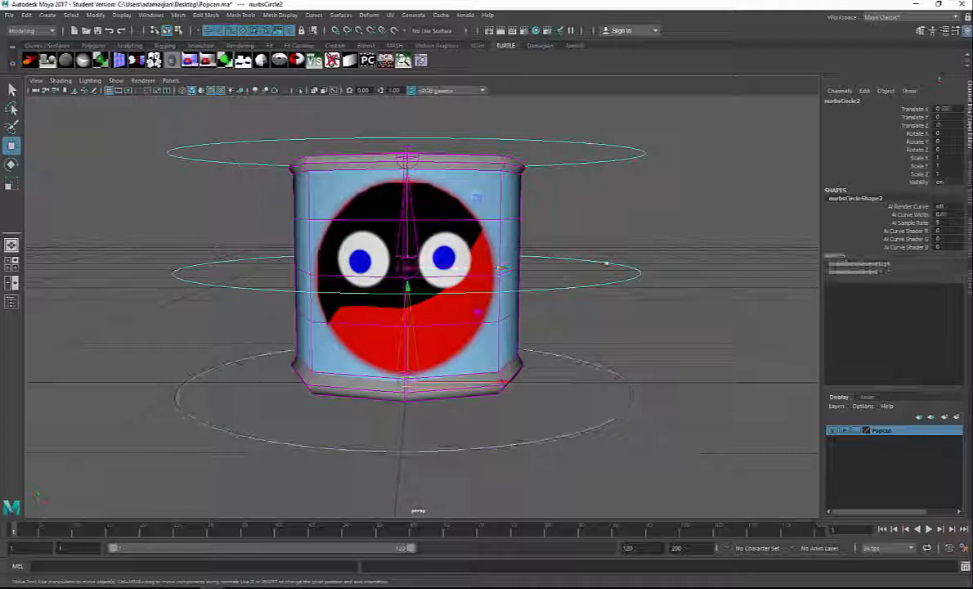
drag(573, 122, 685, 471)
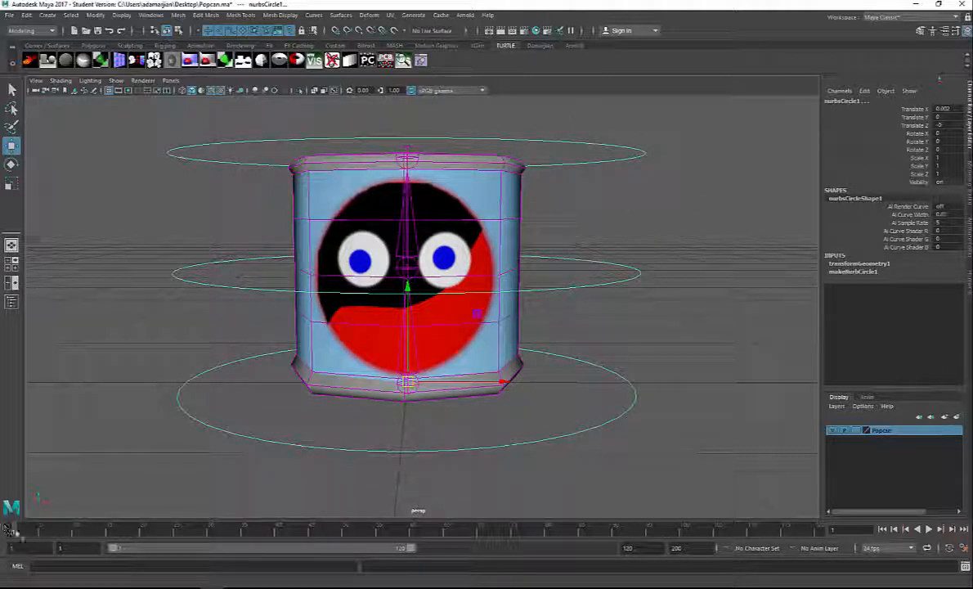
drag(16, 531, 51, 537)
key(s)
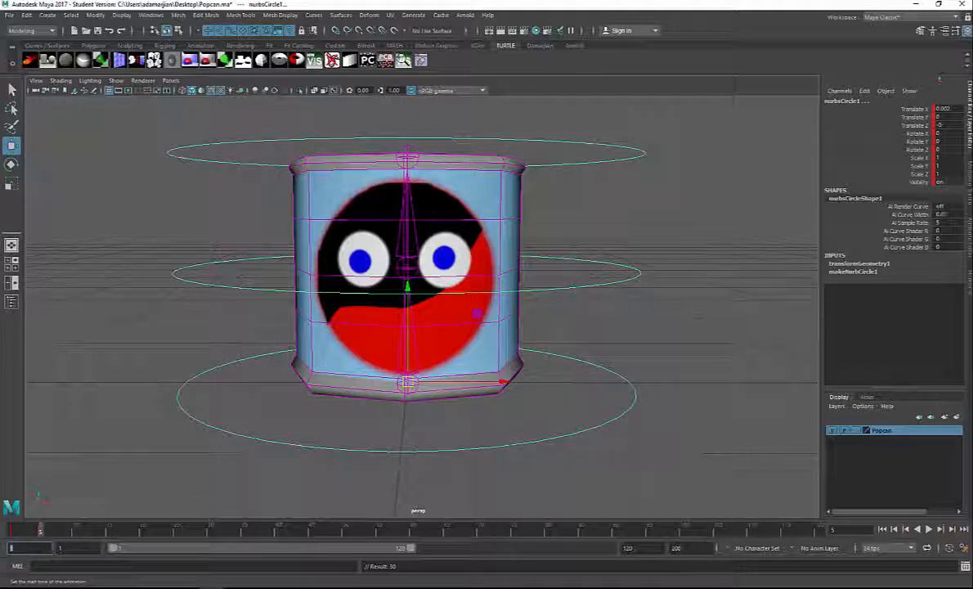
Step: Set the playback range to start at frame 5 and end at frame 35
text(5)
key(Tab)
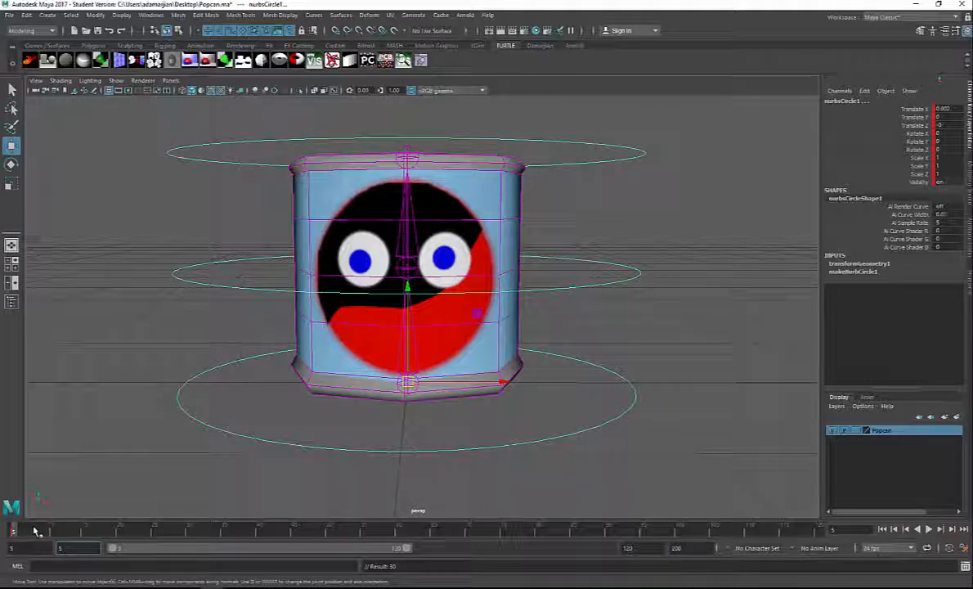
double_click(657, 549)
text(35)
key(Return)
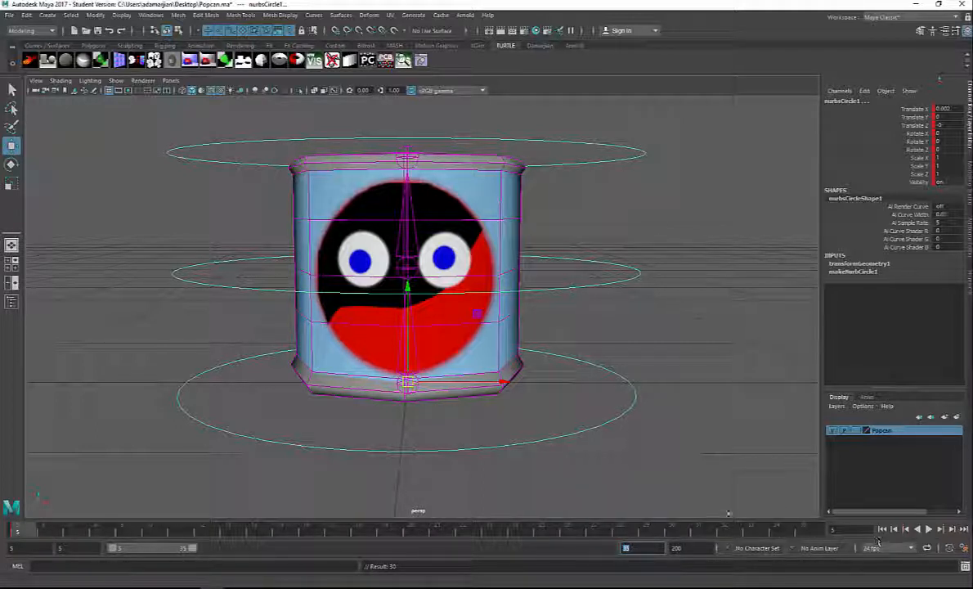
Step: Set a keyframe on all three control circles at frame 35
click(696, 135)
drag(696, 133, 589, 468)
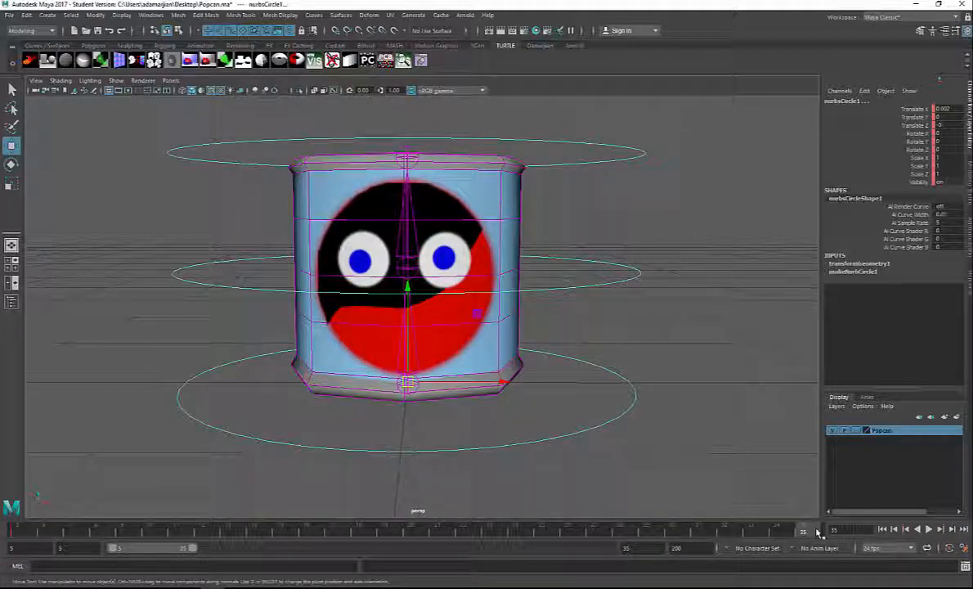
key(s)
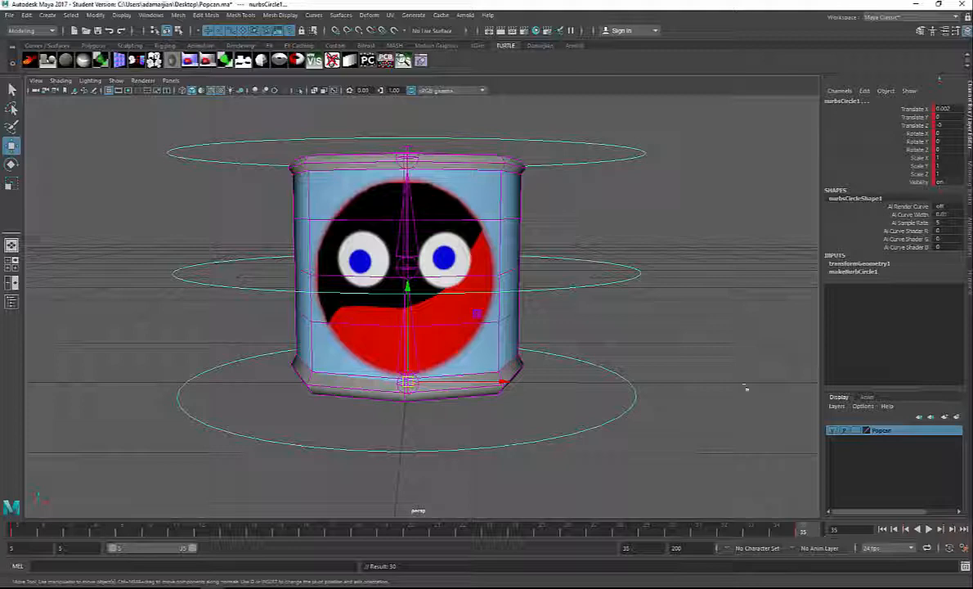
click(719, 290)
click(497, 219)
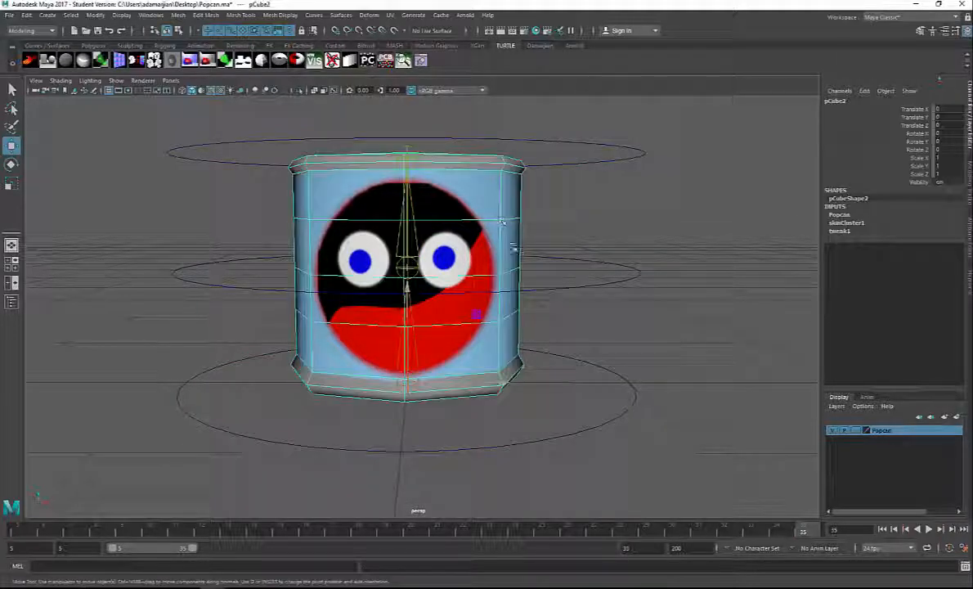
key(ctrl+z)
click(478, 213)
key(ctrl+z)
click(411, 151)
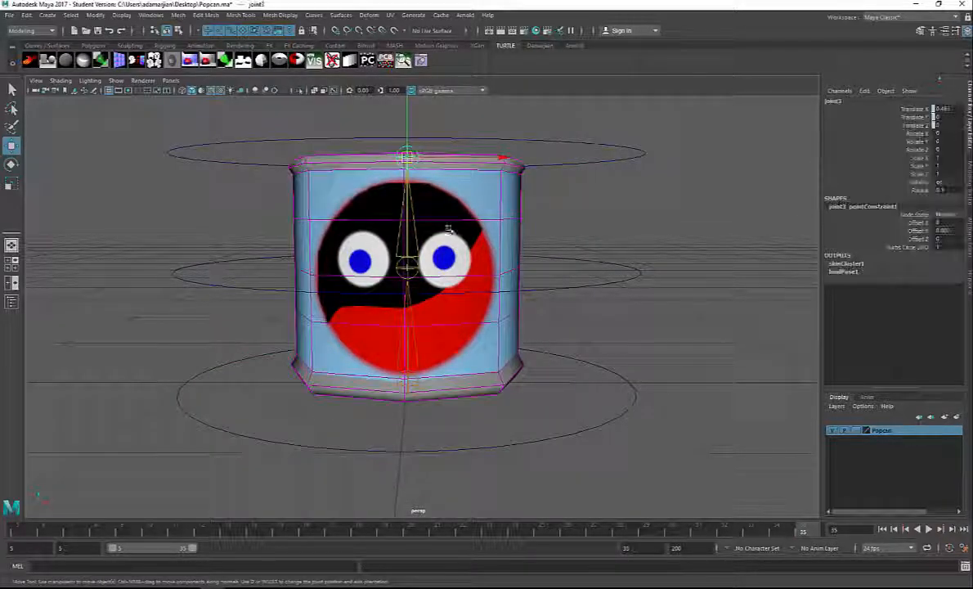
Step: Restrict object selection to curves and hide the joints in the perspective view
click(612, 229)
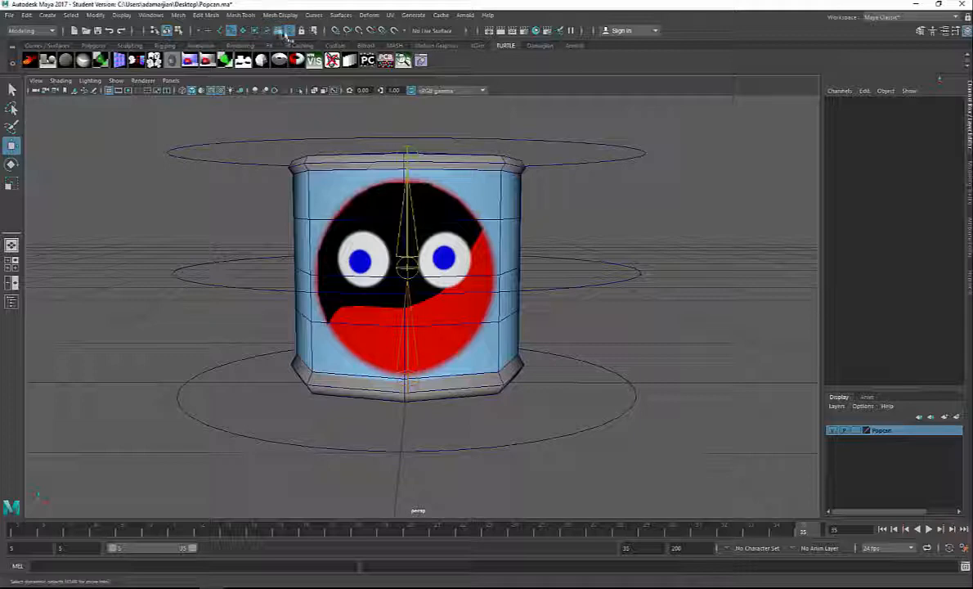
drag(250, 188, 427, 258)
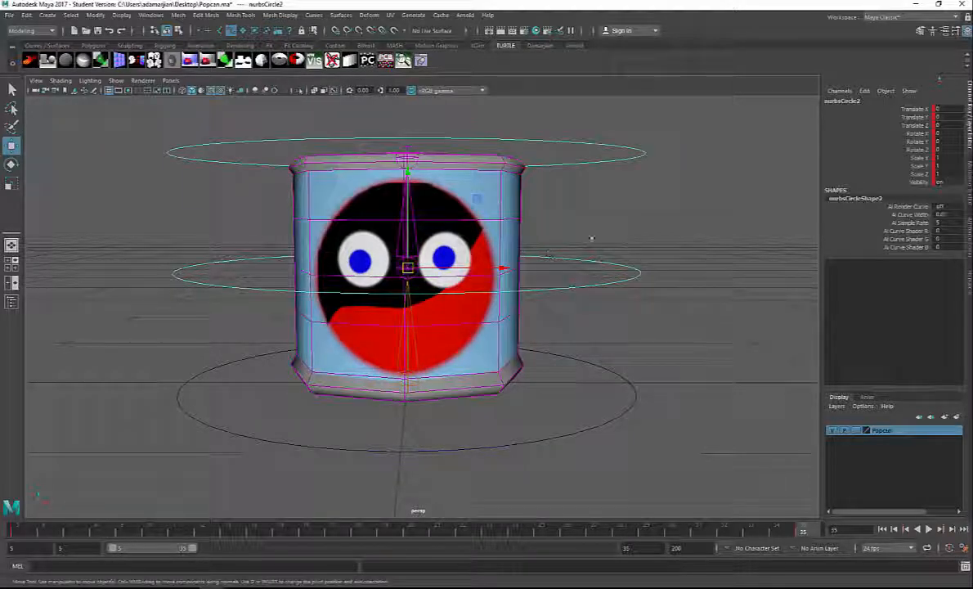
click(566, 228)
key(ctrl+z)
click(595, 209)
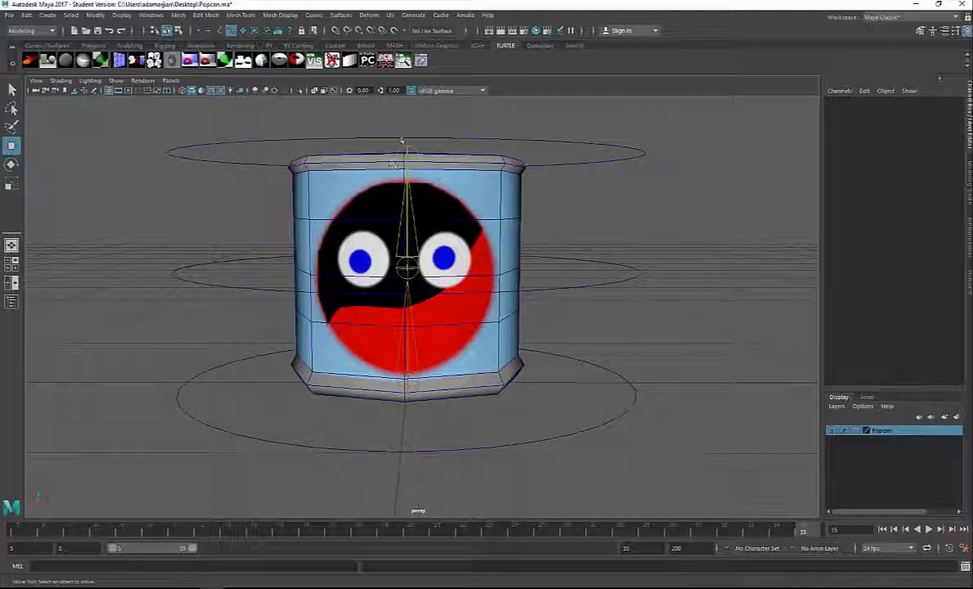
click(116, 80)
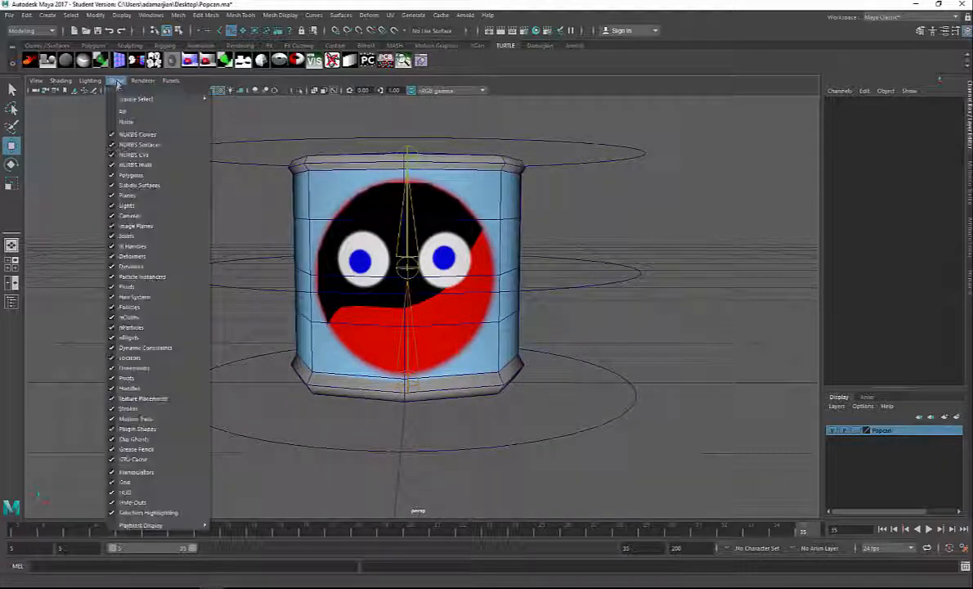
click(136, 236)
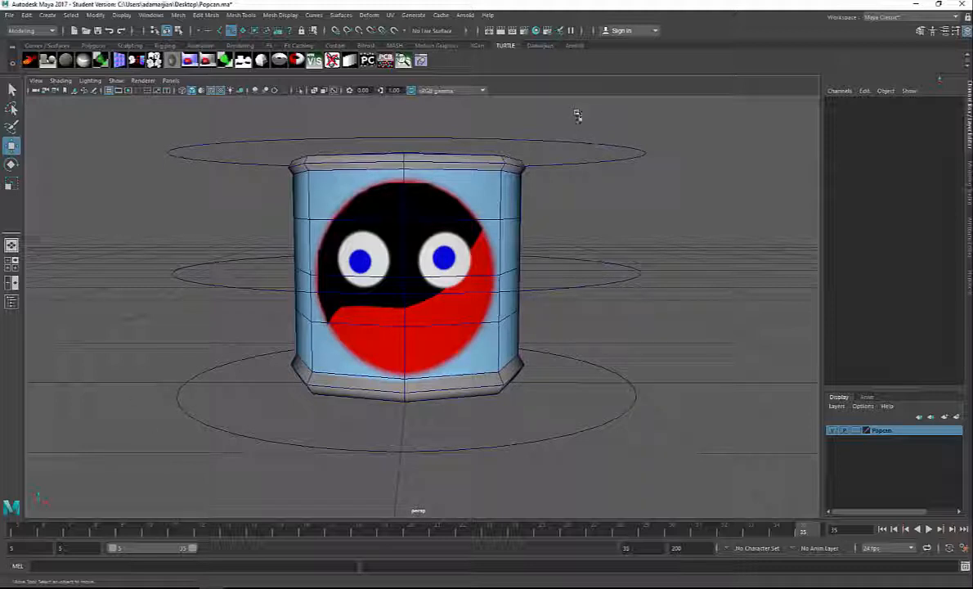
Step: At frame 12, rotate the middle control circle to about -36° in Y and key it
drag(578, 116, 683, 494)
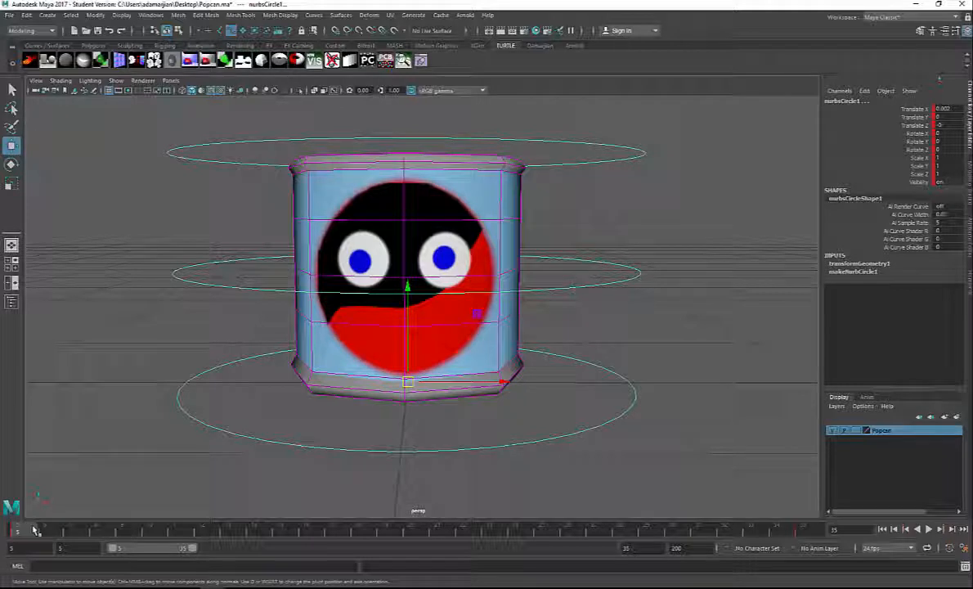
key(alt+v)
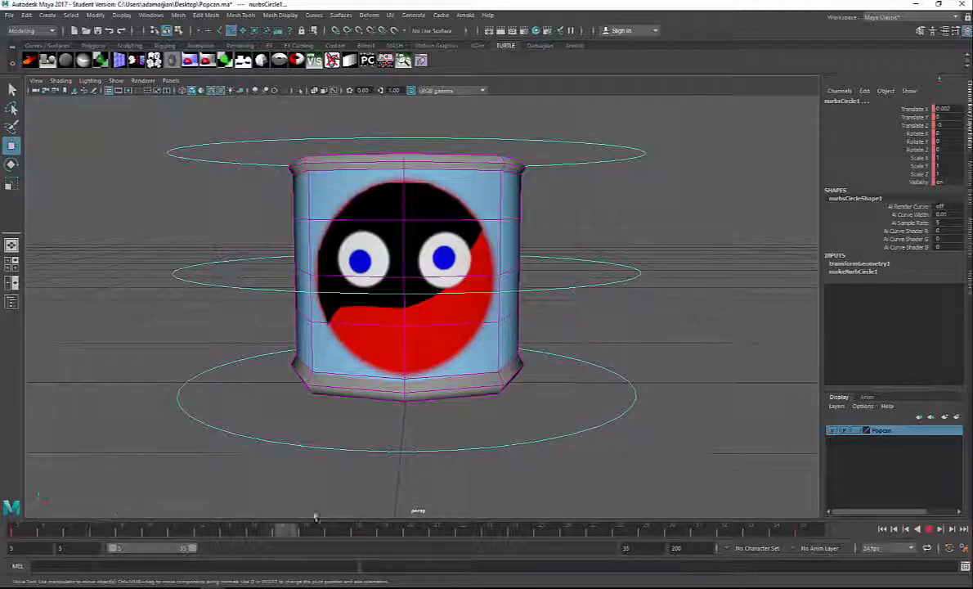
drag(165, 520, 202, 522)
drag(582, 242, 633, 319)
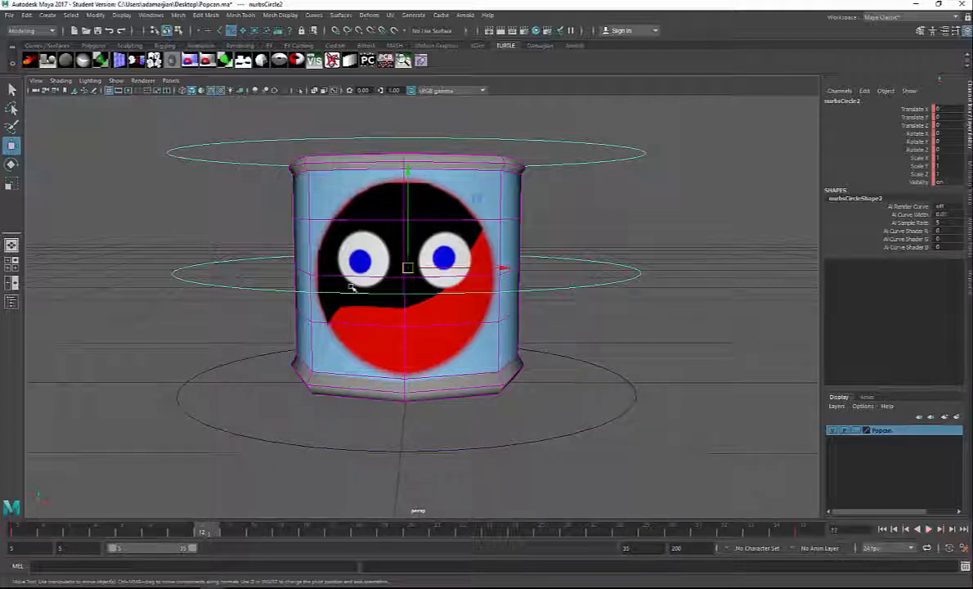
key(e)
drag(418, 273, 394, 281)
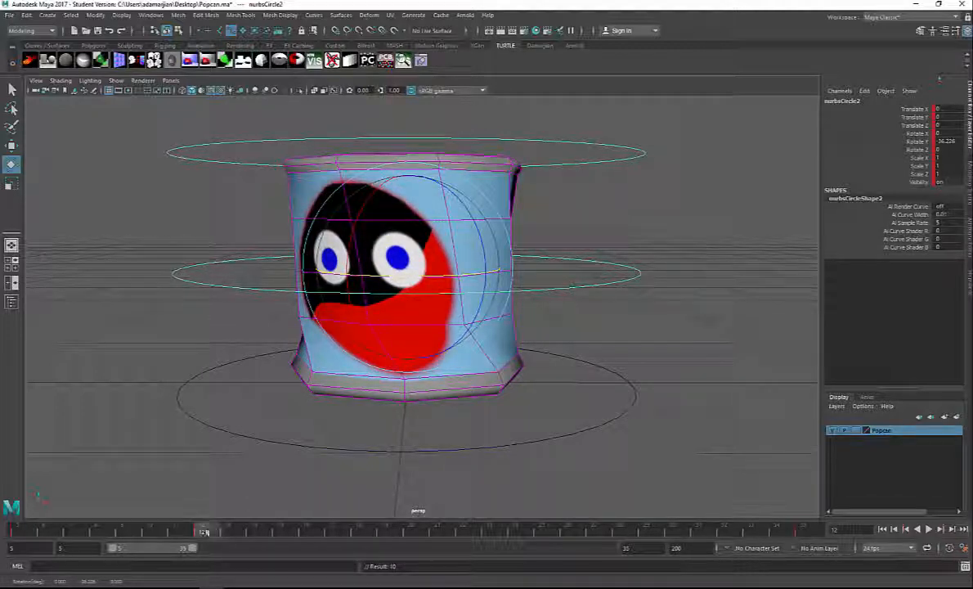
Step: At frame 24, rotate the middle control circle to about 51° in Y, key it and play back the twist
mouse_move(207, 529)
mouse_down()
mouse_move(28, 530)
mouse_move(515, 530)
mouse_up()
drag(443, 279, 508, 277)
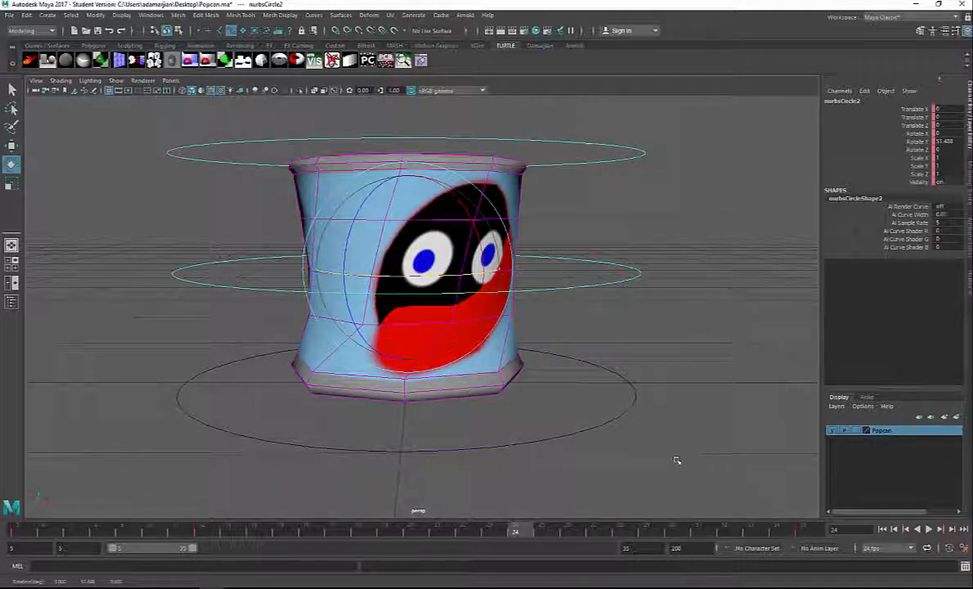
click(932, 530)
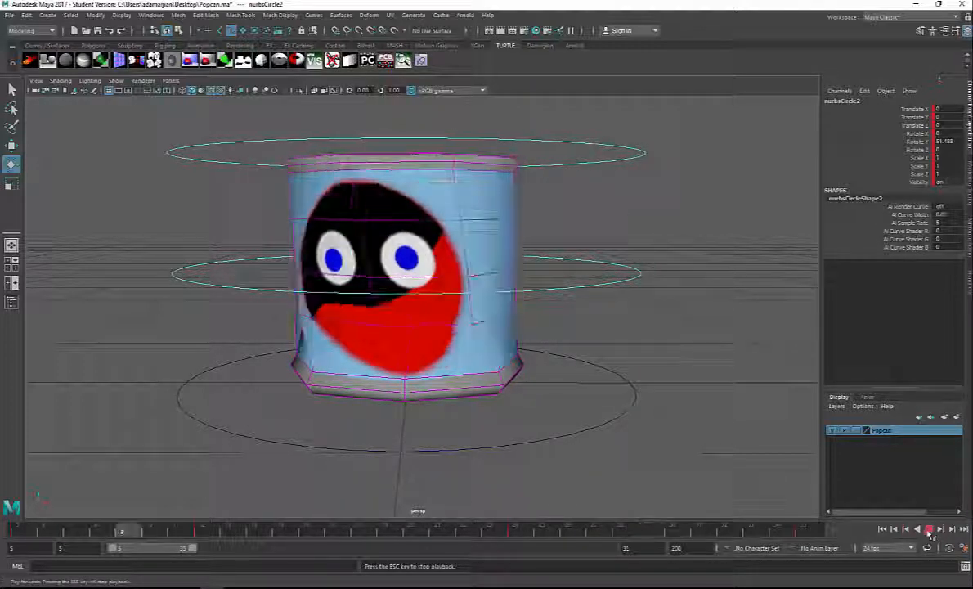
click(931, 530)
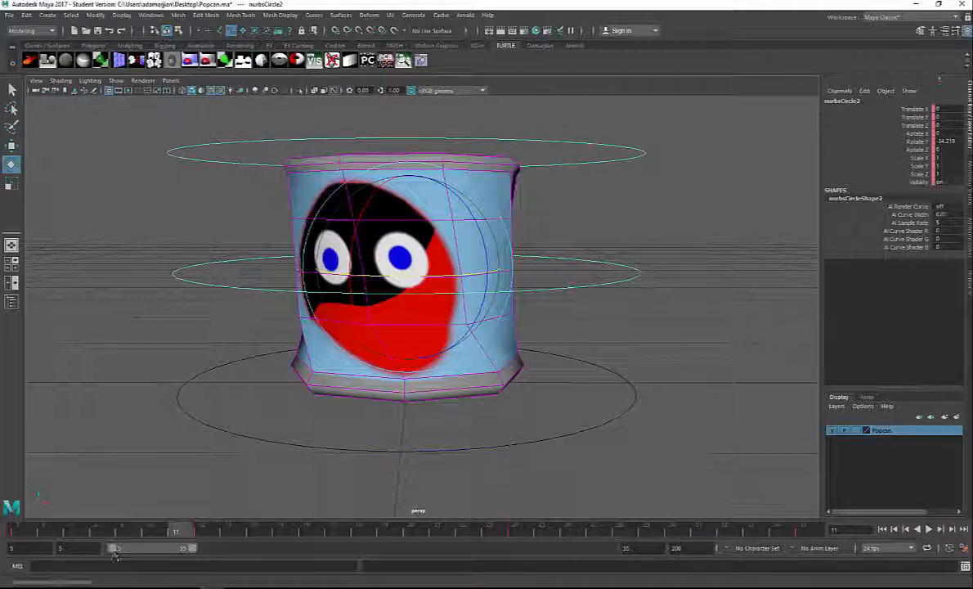
Step: Set the playback range to frames 36 to 66 and the animation end frame to 66
click(13, 548)
text(36)
key(Return)
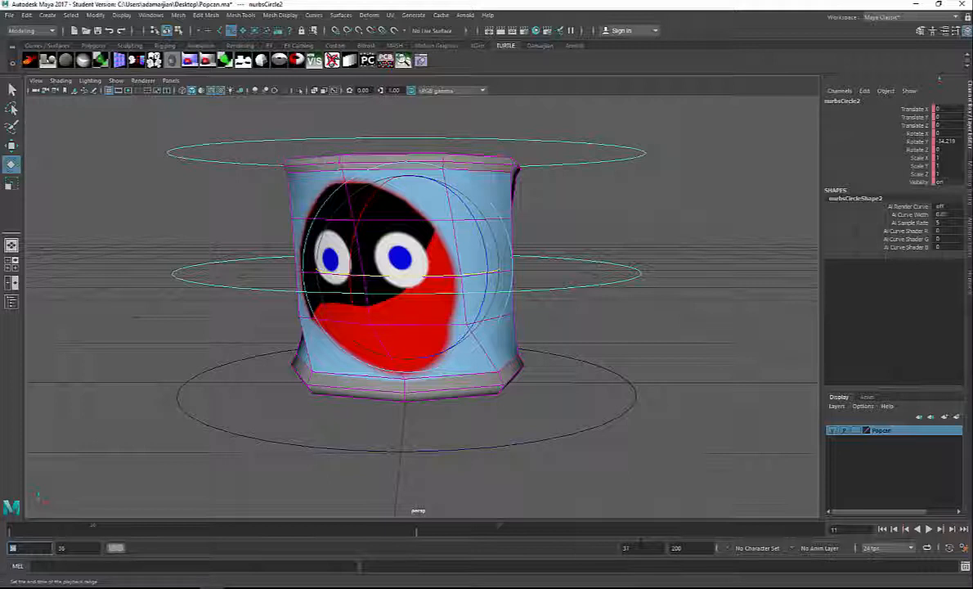
click(642, 548)
text(96)
key(Return)
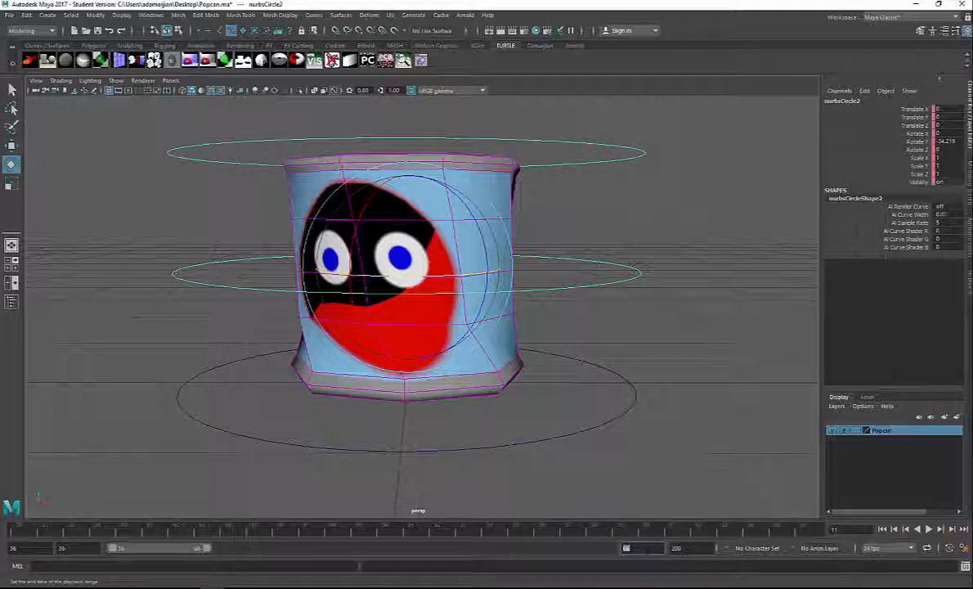
double_click(679, 548)
text(66)
key(Return)
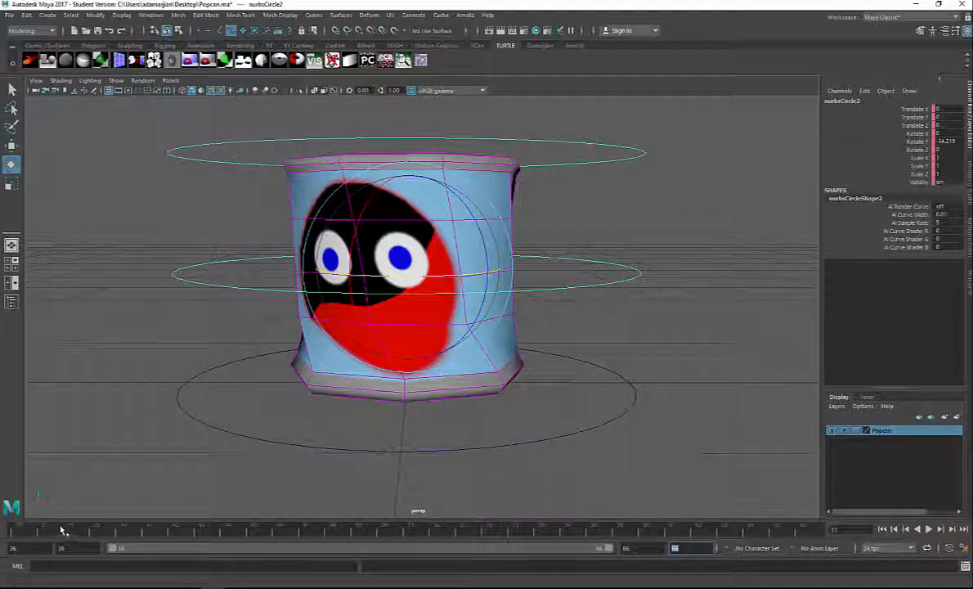
Step: Set keyframes on all three control circles at frames 36 and 66
drag(56, 531, 2, 532)
click(507, 407)
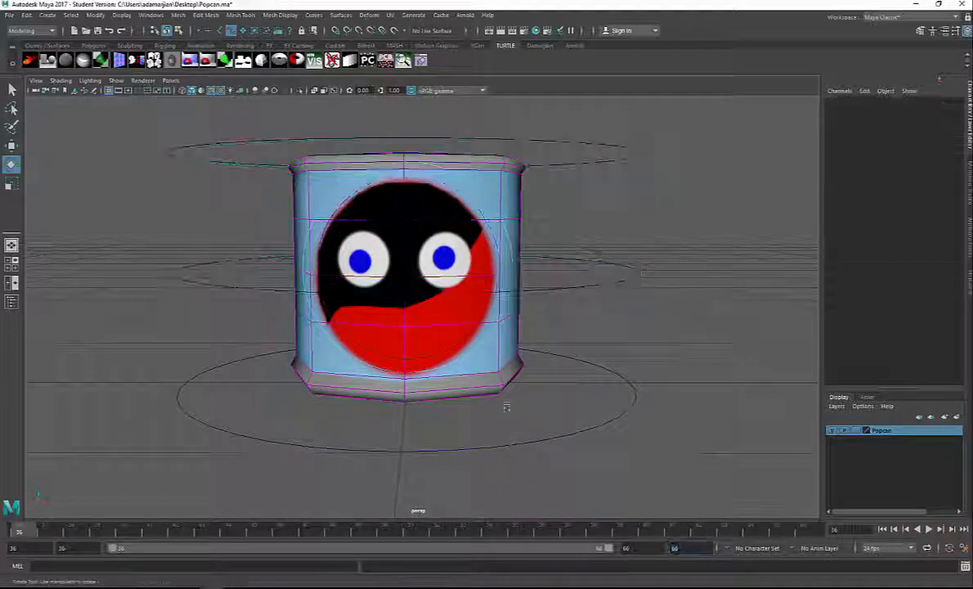
drag(507, 407, 622, 155)
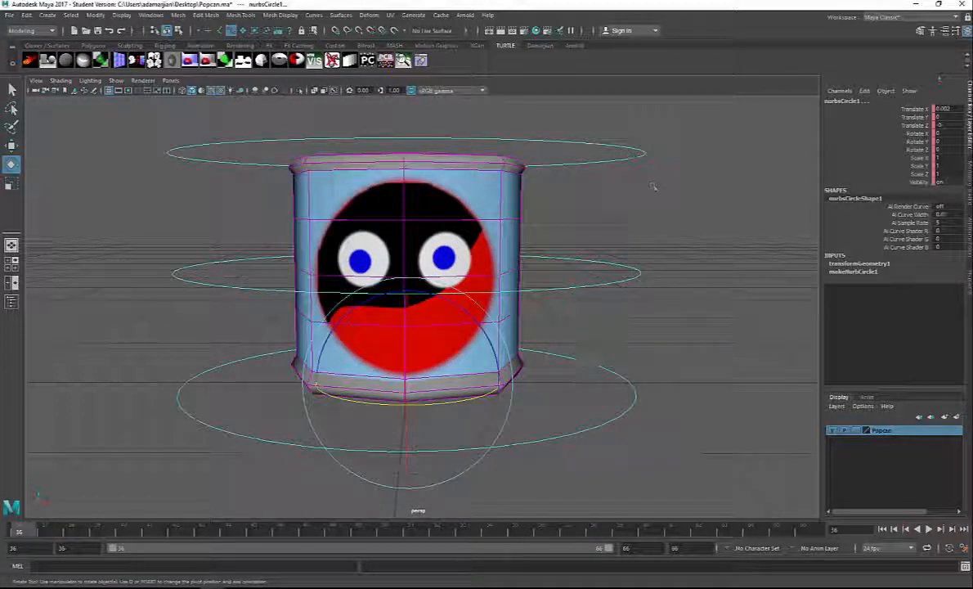
click(635, 337)
drag(676, 115, 576, 489)
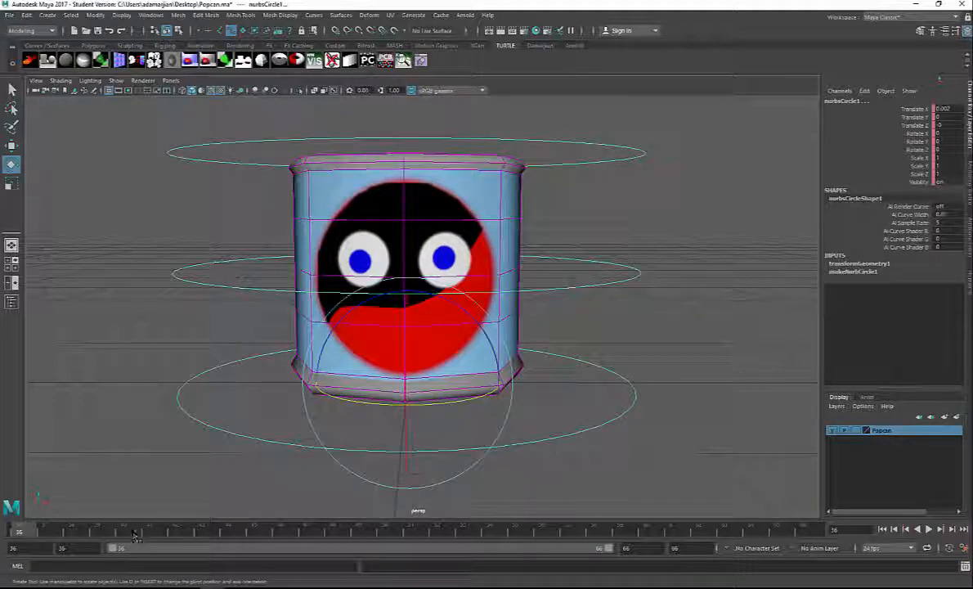
key(s)
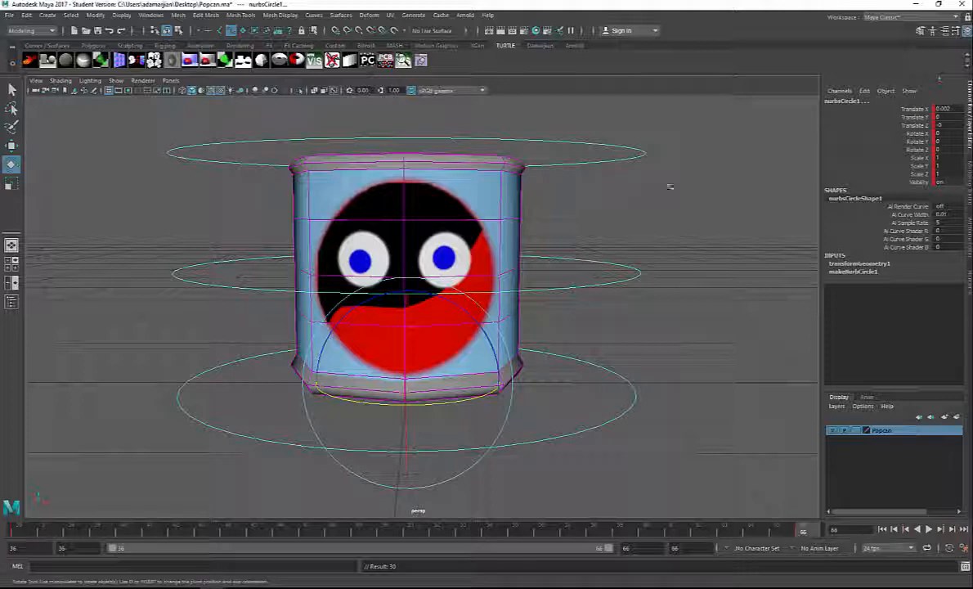
Step: At frame 50, raise the bottom control circle to about 0.645 in Translate Y, key it and play back the jump
click(665, 324)
click(634, 272)
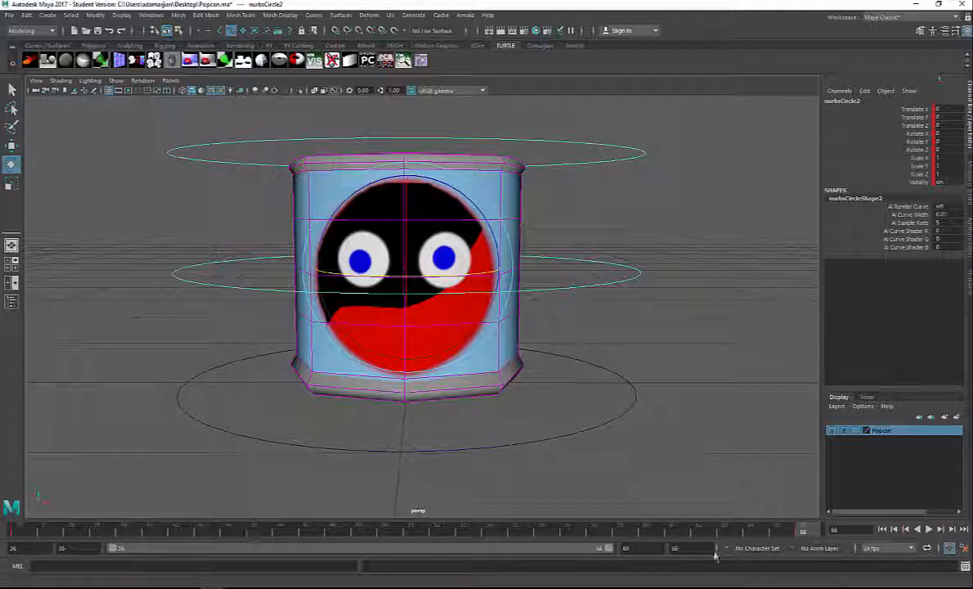
click(387, 531)
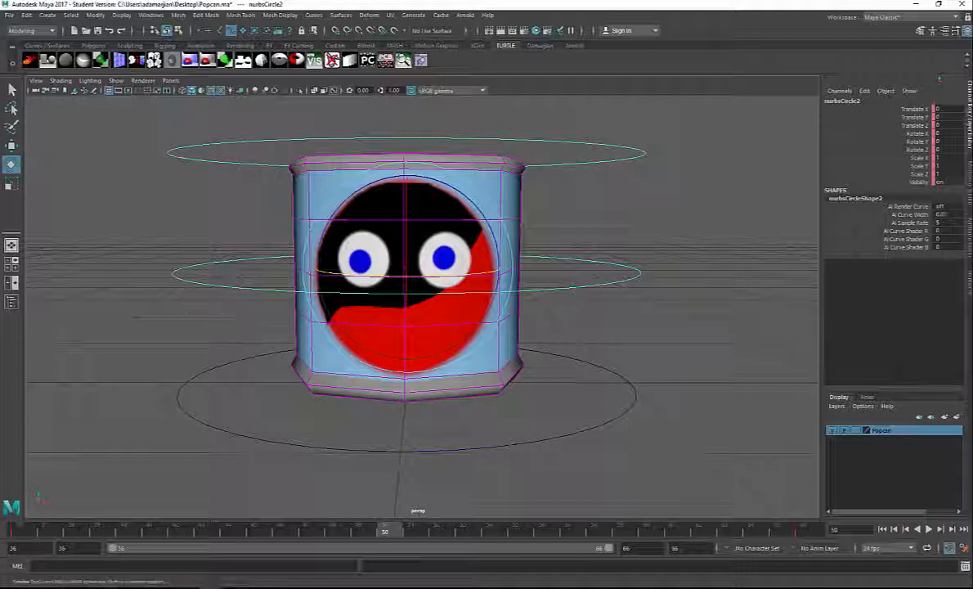
alt+drag(234, 316, 543, 413)
drag(681, 474, 679, 472)
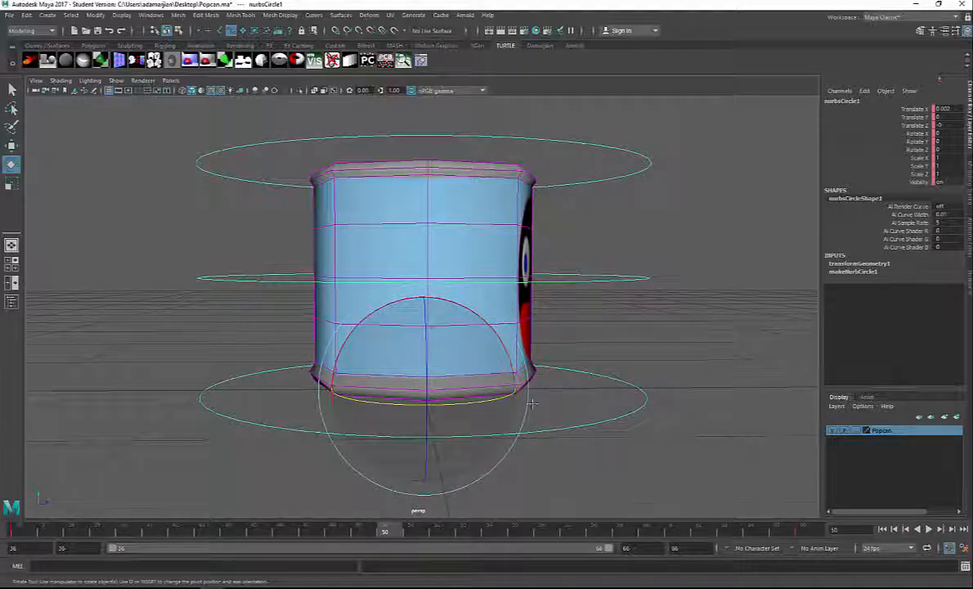
scroll(428, 422, down, 4)
alt+drag(427, 419, 429, 397)
key(w)
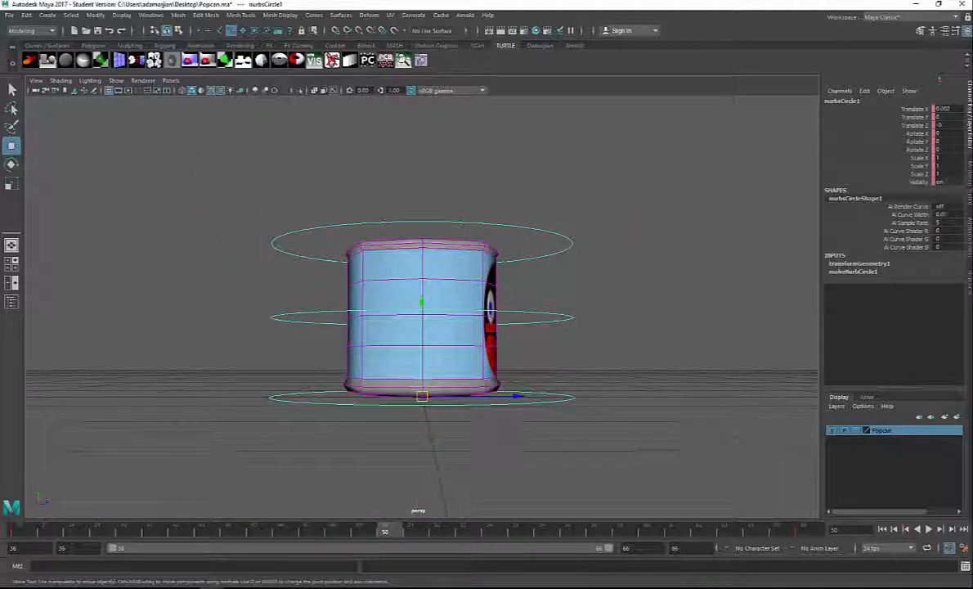
drag(442, 311, 432, 212)
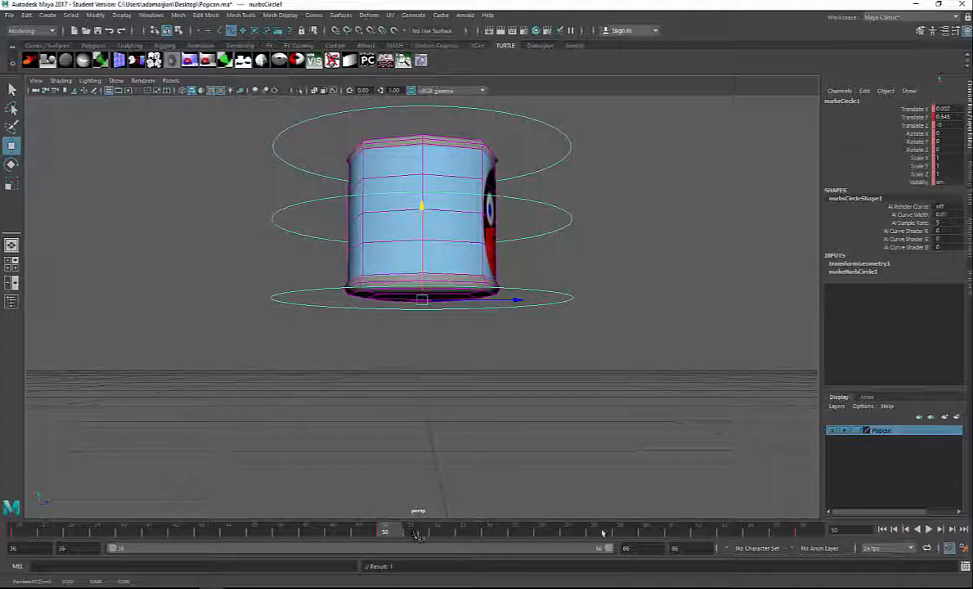
click(930, 529)
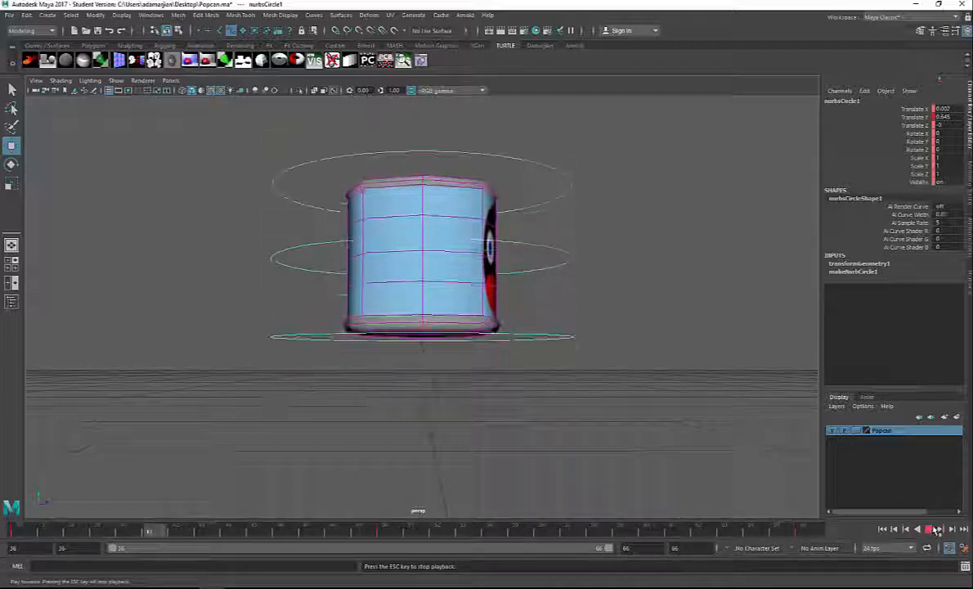
click(937, 529)
Step: At frame 50, rotate the middle control circle to about -27° in X and key it
click(387, 531)
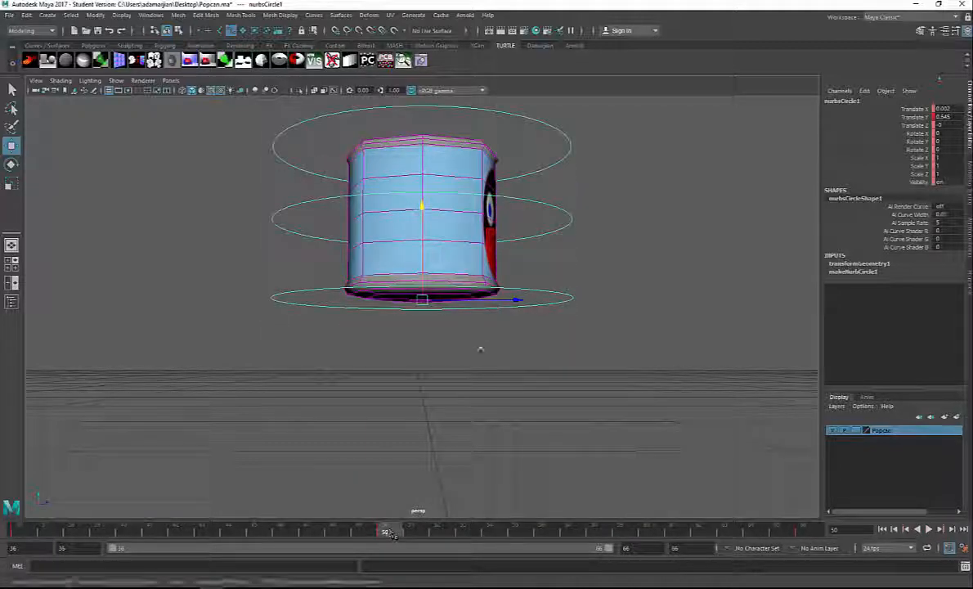
alt+drag(481, 349, 470, 394)
alt+middle_drag(479, 349, 481, 423)
alt+drag(481, 423, 492, 391)
click(572, 310)
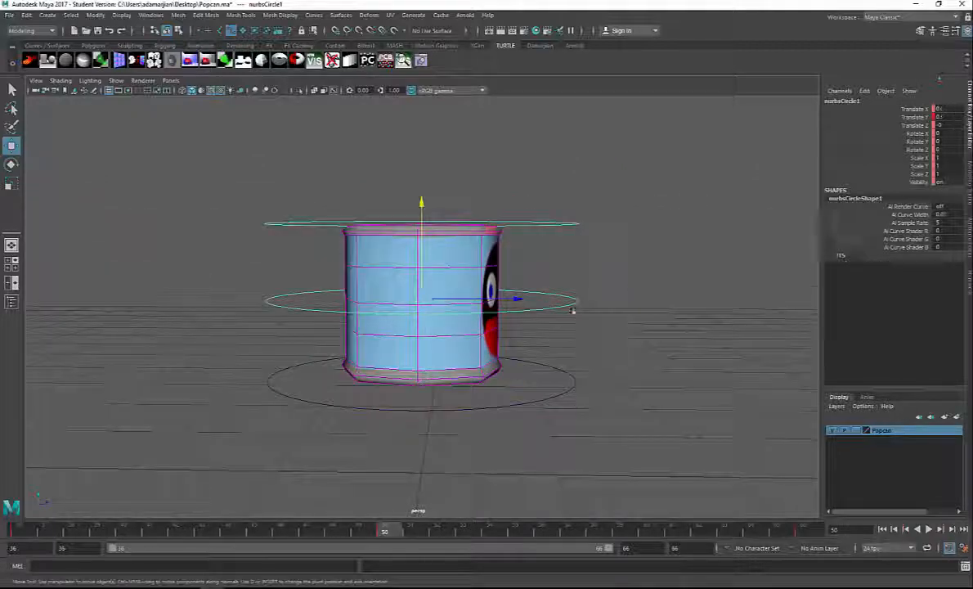
key(ctrl+d)
key(e)
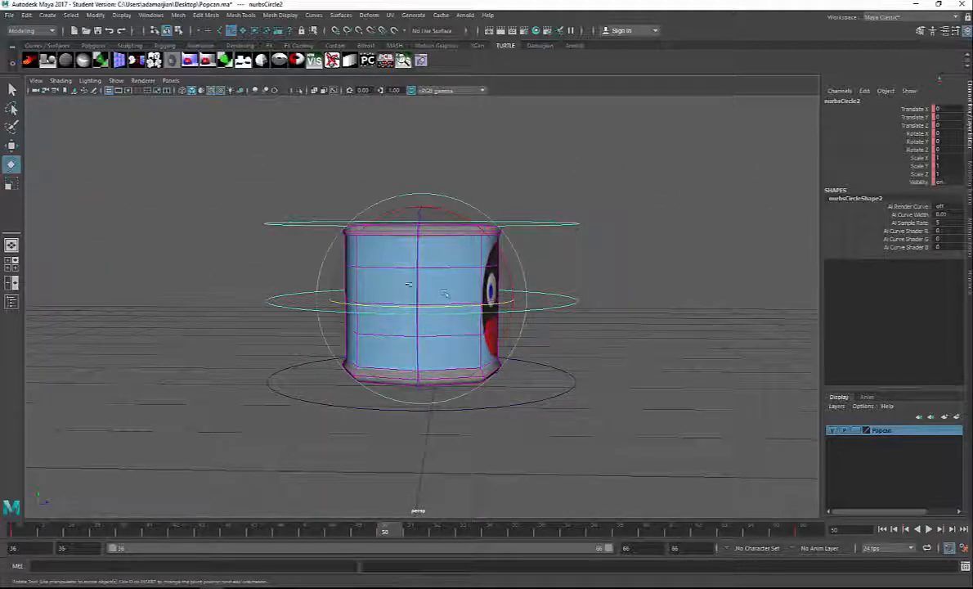
alt+drag(553, 329, 521, 269)
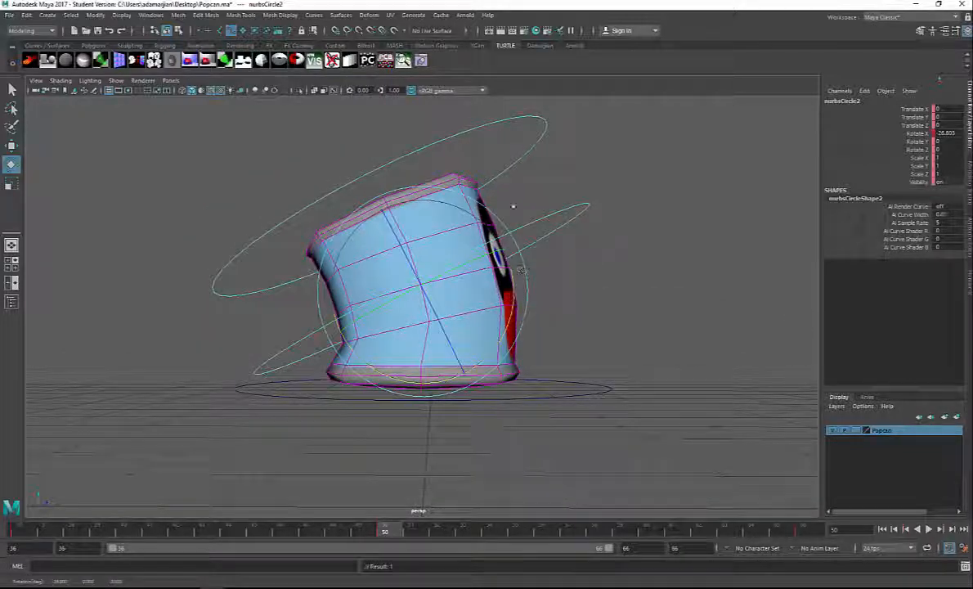
Step: At frame 50, shift the top control circle slightly up and away from the can's face side
alt+drag(504, 179, 544, 155)
click(540, 151)
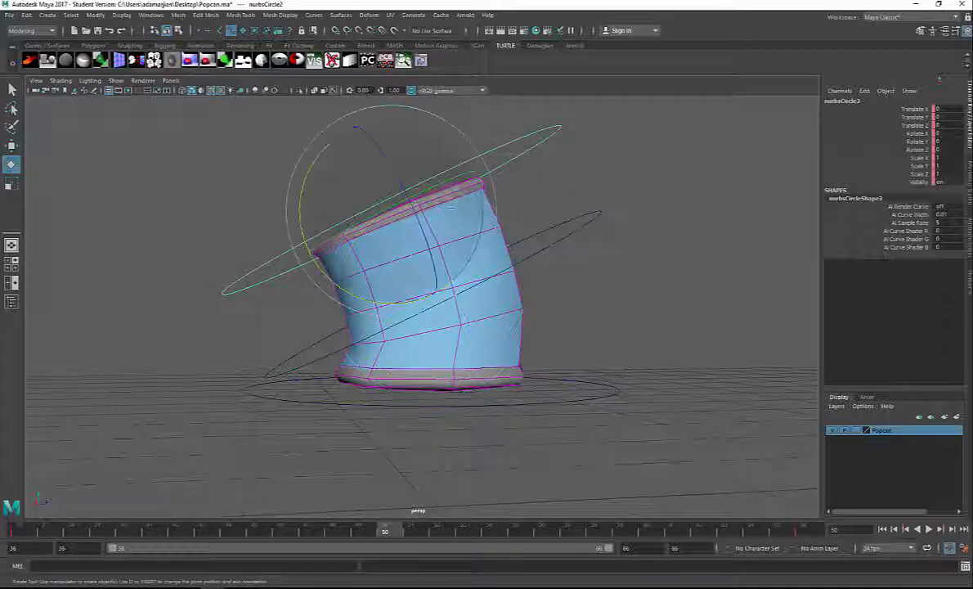
key(w)
drag(391, 204, 375, 188)
mouse_move(516, 213)
alt+mouse_down()
mouse_move(458, 214)
mouse_move(502, 214)
alt+mouse_up()
Step: Move the middle control circle to about 0.133 in Translate Y and -0.083 in Translate Z at frame 50, key the pose and play it back
click(535, 234)
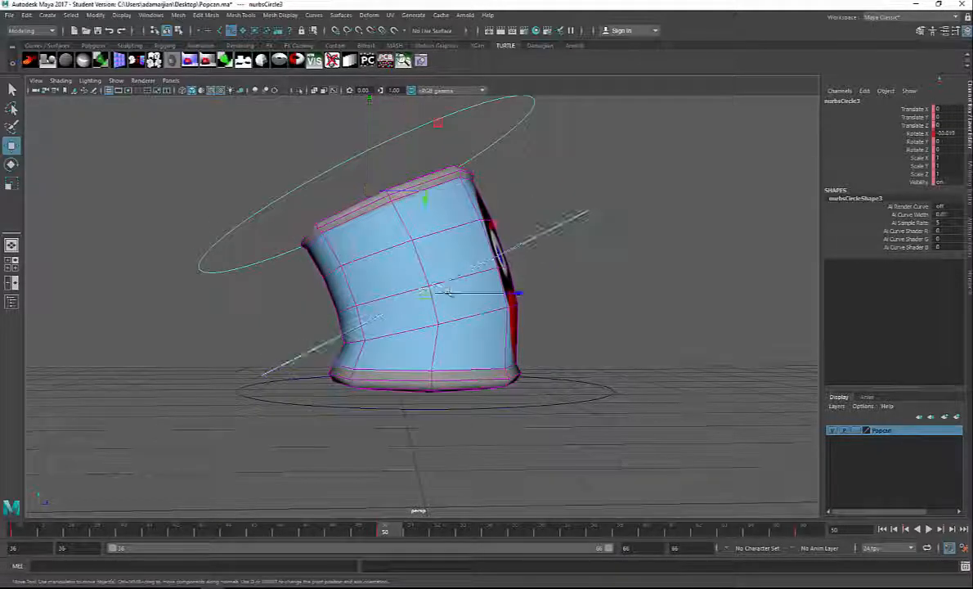
drag(428, 293, 410, 269)
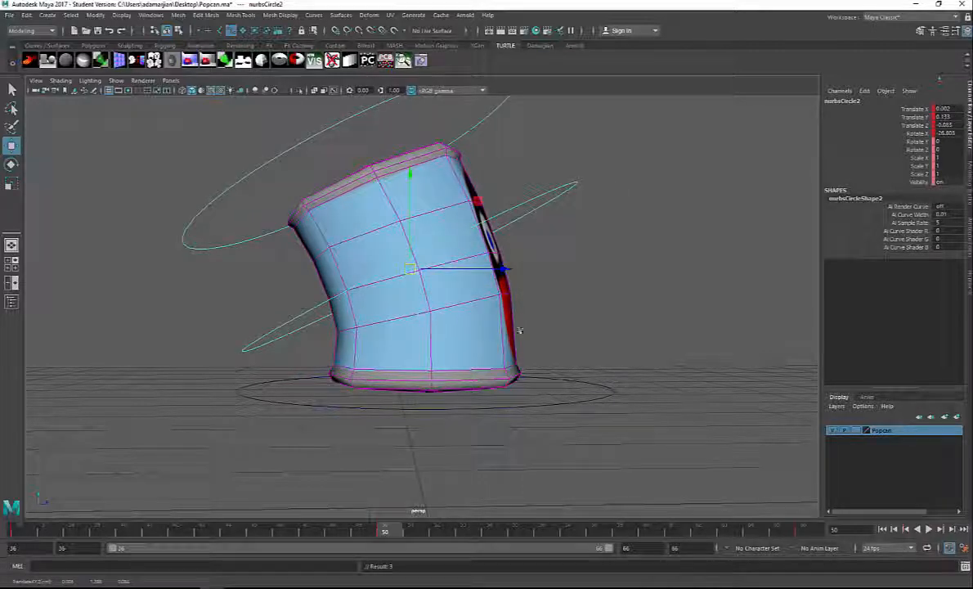
alt+right_drag(519, 331, 468, 328)
click(929, 529)
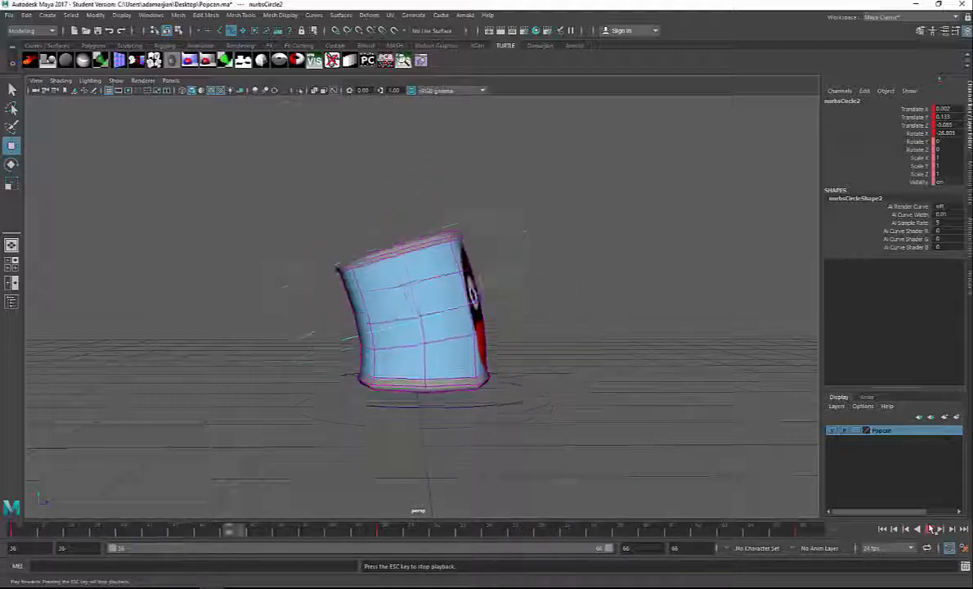
click(932, 529)
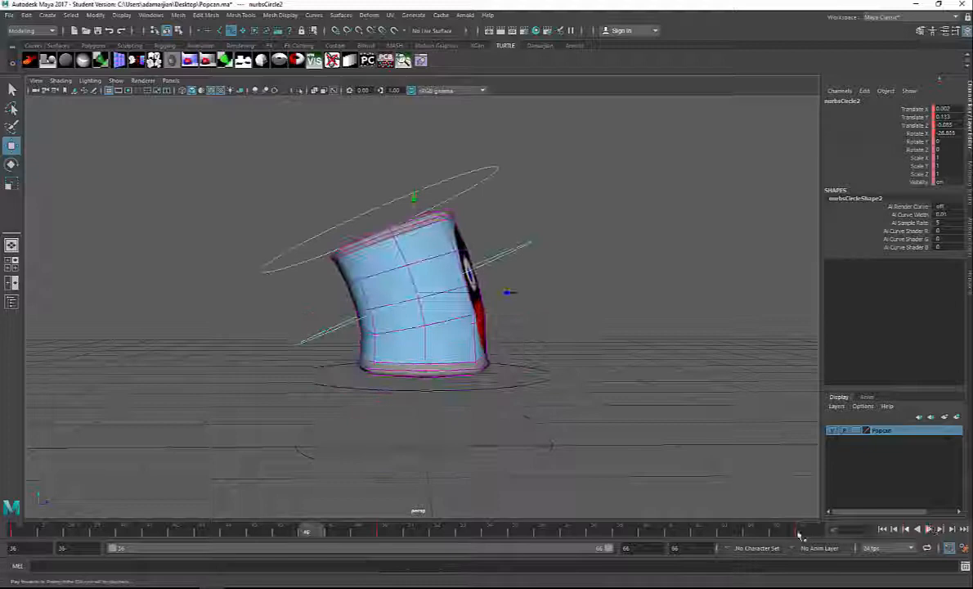
Step: At frame 44, set the bottom control circle's Translate Y to 0, key it and play back the animation
click(166, 531)
drag(165, 532, 228, 530)
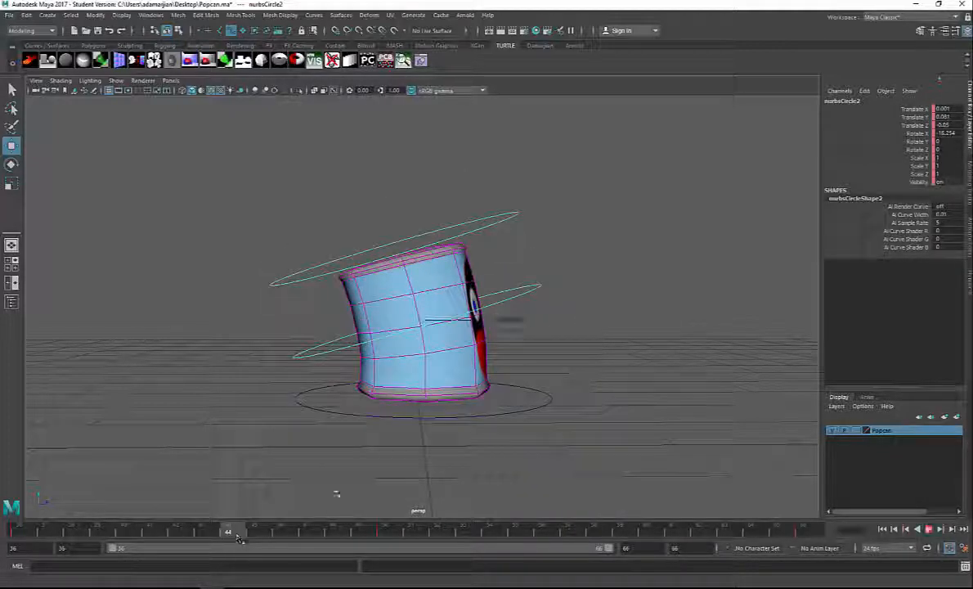
click(530, 392)
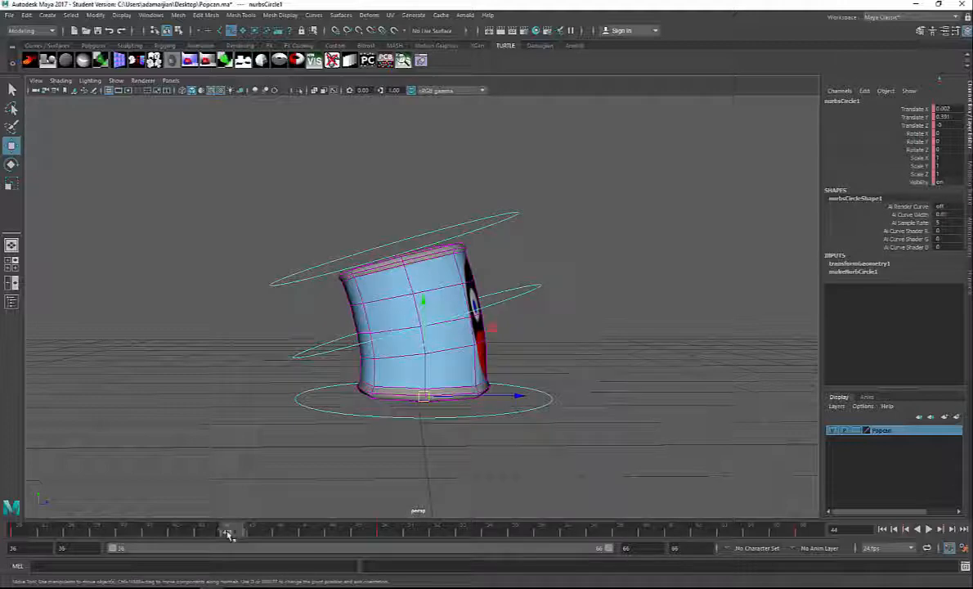
alt+drag(416, 446, 417, 429)
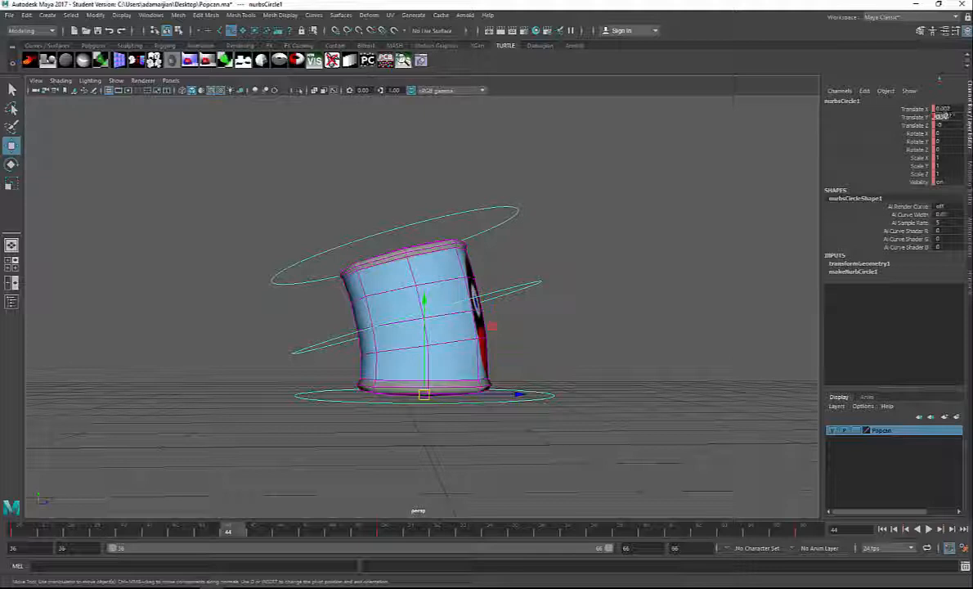
text(0)
key(Return)
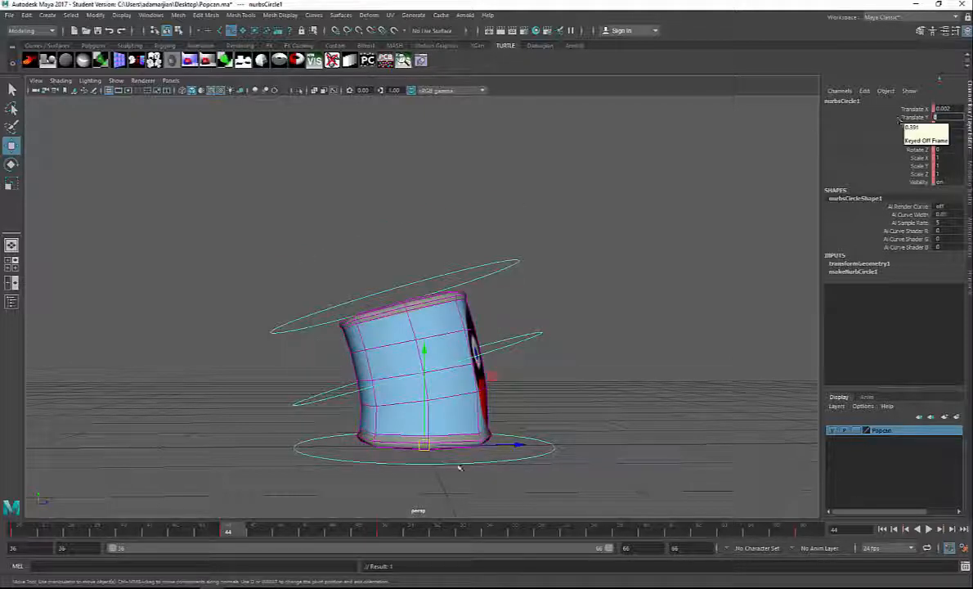
drag(231, 532, 13, 532)
click(929, 530)
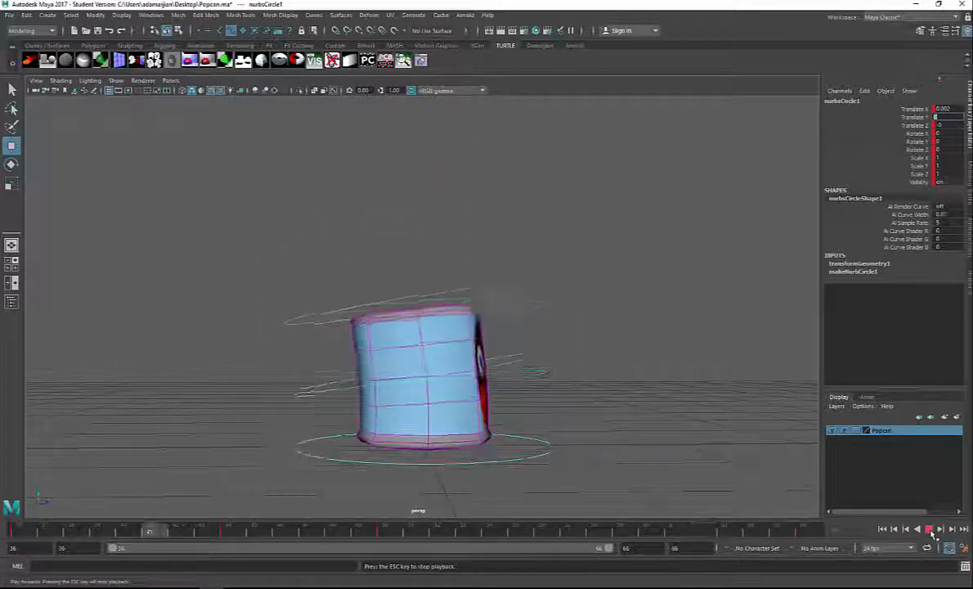
click(930, 529)
Step: At frame 44, rotate the middle control circle to about 25° in X and lower it slightly
drag(278, 536, 229, 532)
drag(518, 329, 536, 350)
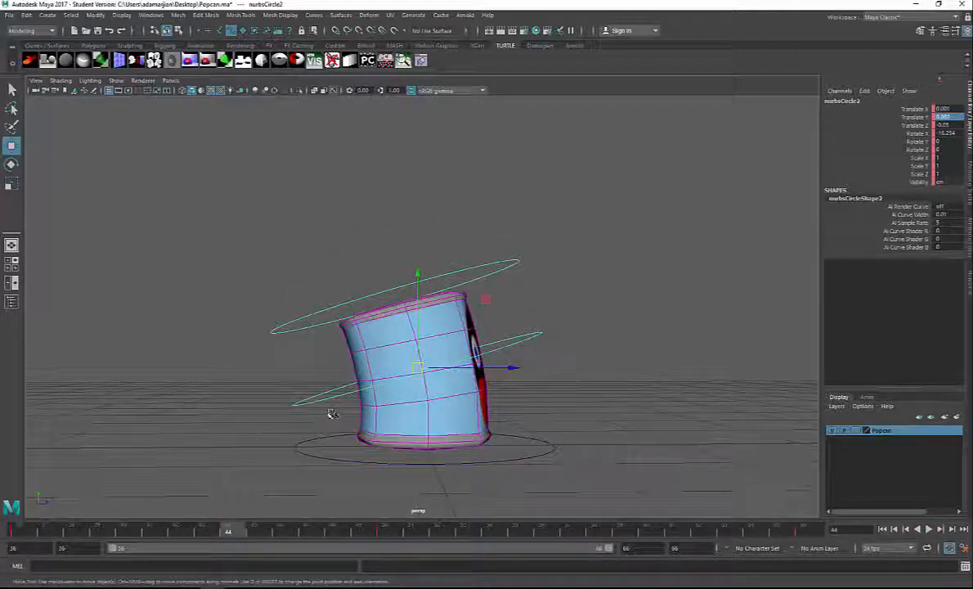
key(e)
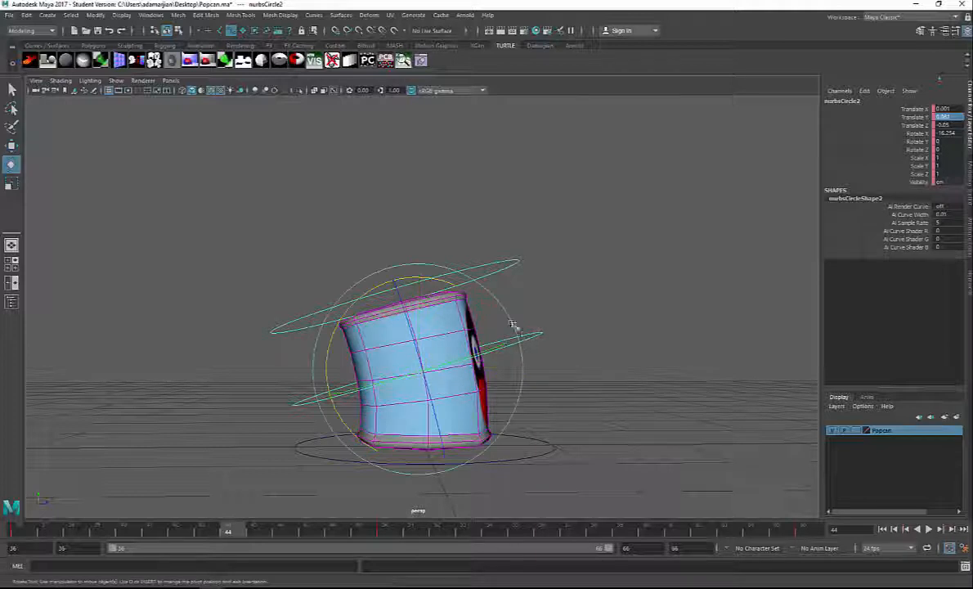
drag(443, 281, 459, 297)
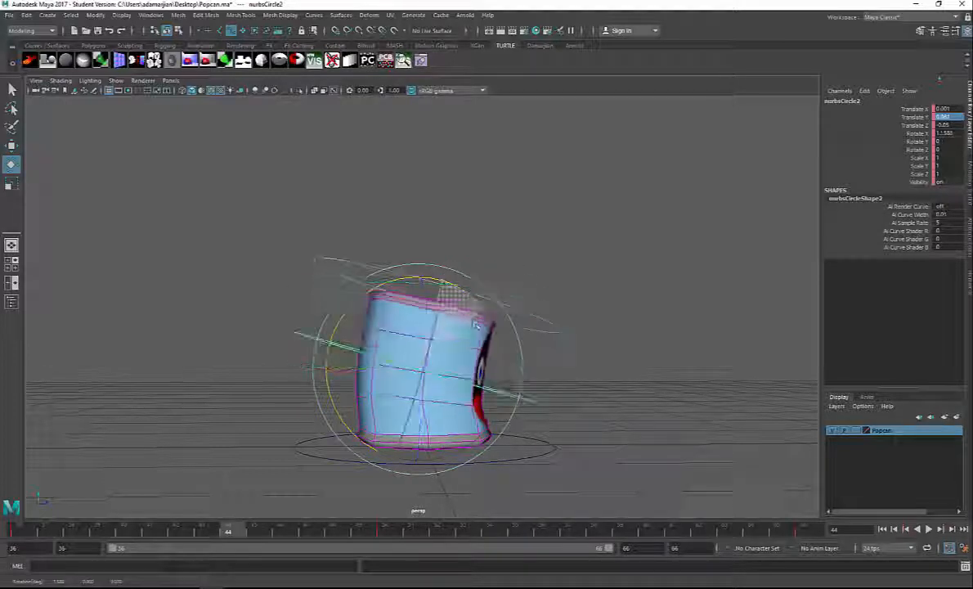
key(w)
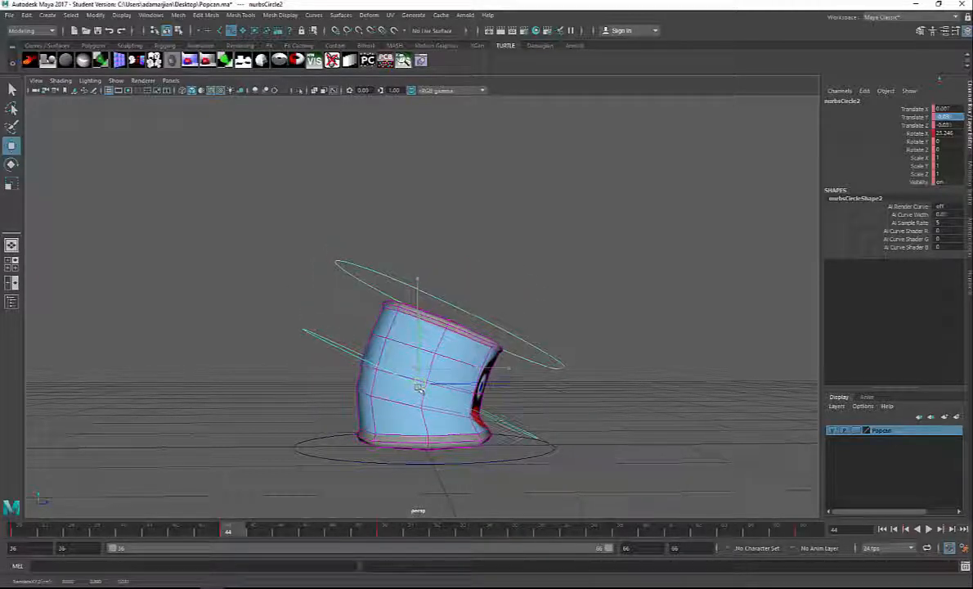
drag(421, 393, 422, 393)
Step: Lower the top control circle slightly at frame 44, key the crouching pose and play back from frame 36
click(566, 379)
drag(452, 324, 448, 337)
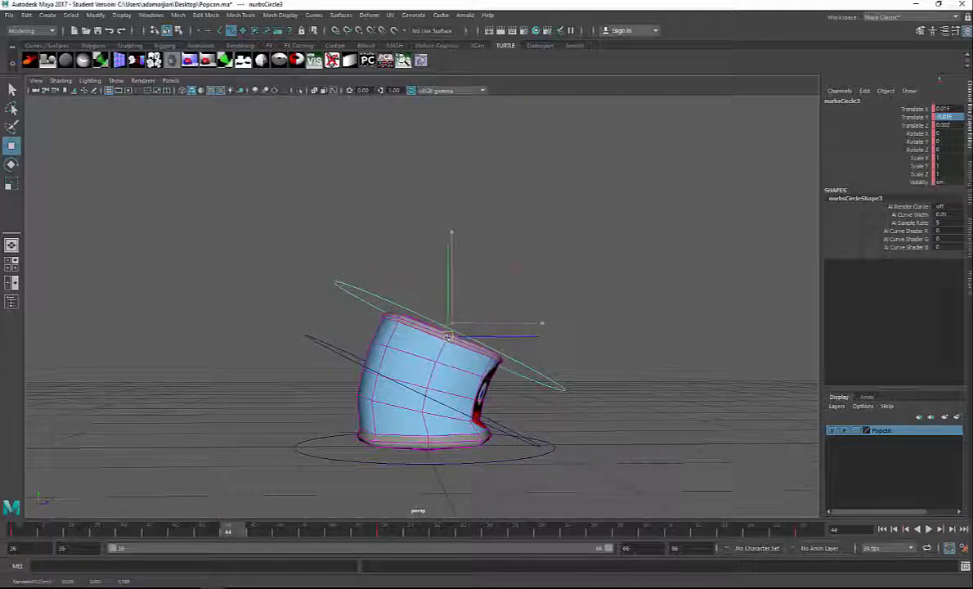
drag(244, 533, 18, 531)
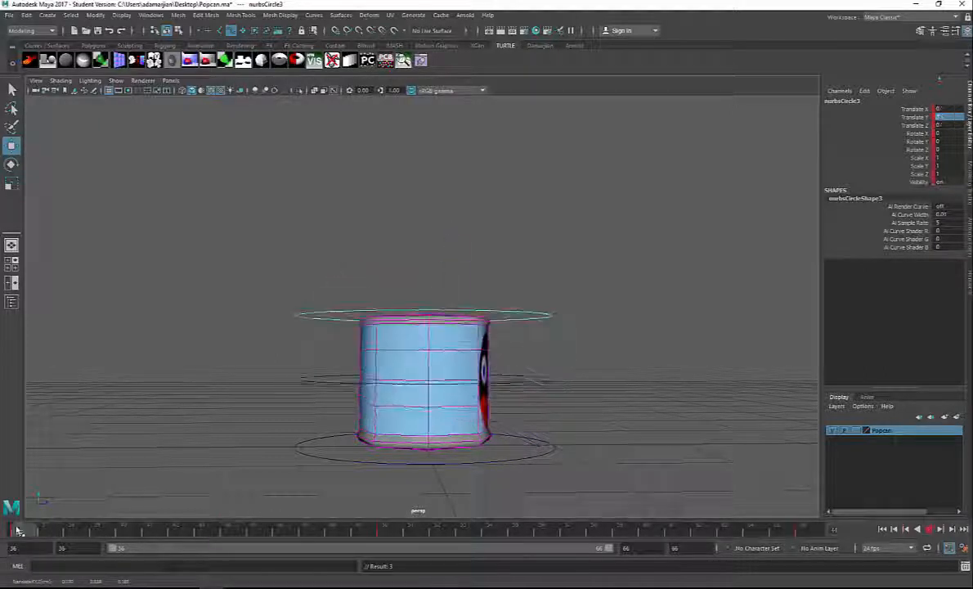
click(927, 530)
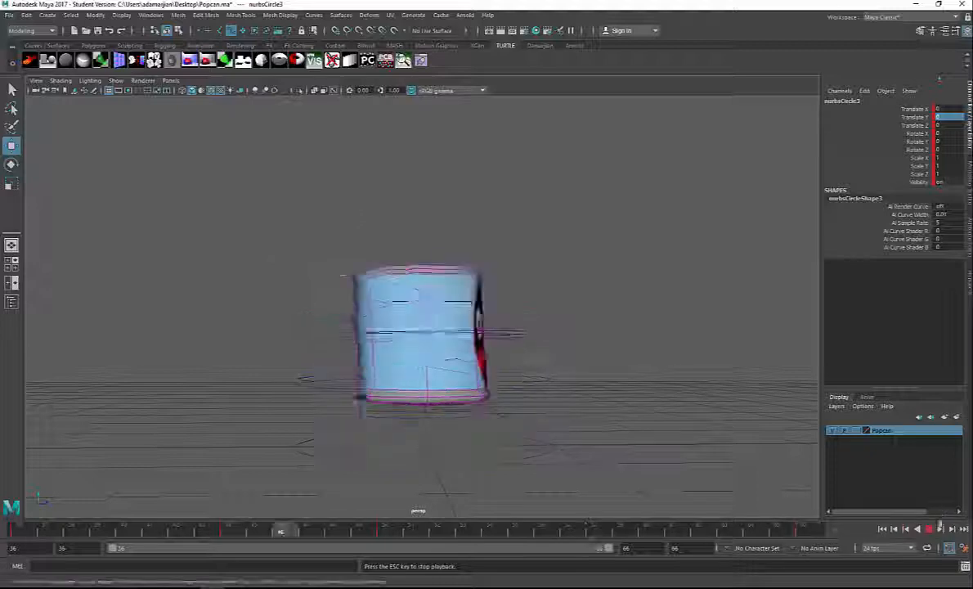
click(930, 529)
Step: At frame 55, set the bottom control circle's Translate Y to 0 and key it
drag(308, 532, 518, 535)
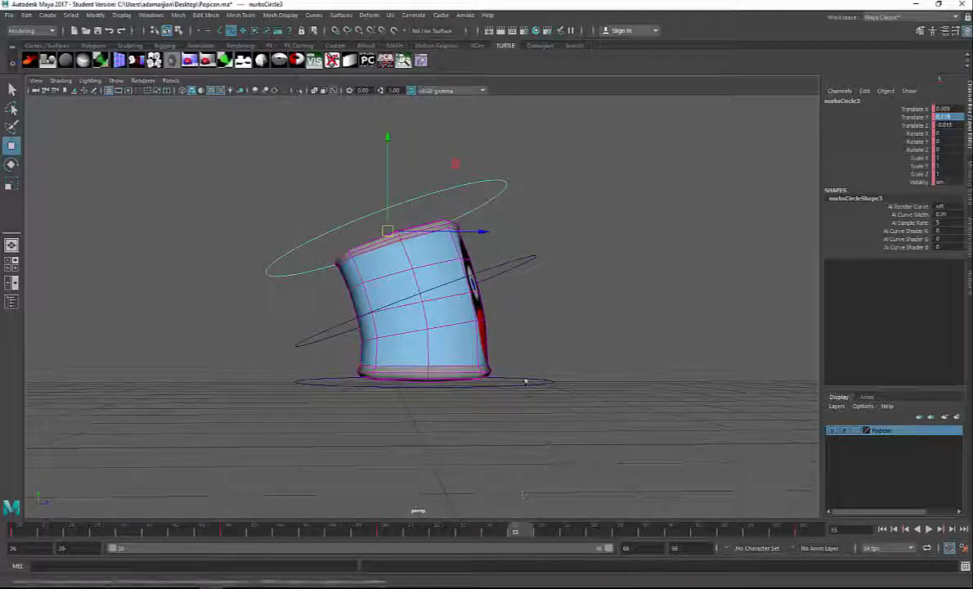
drag(550, 405, 552, 407)
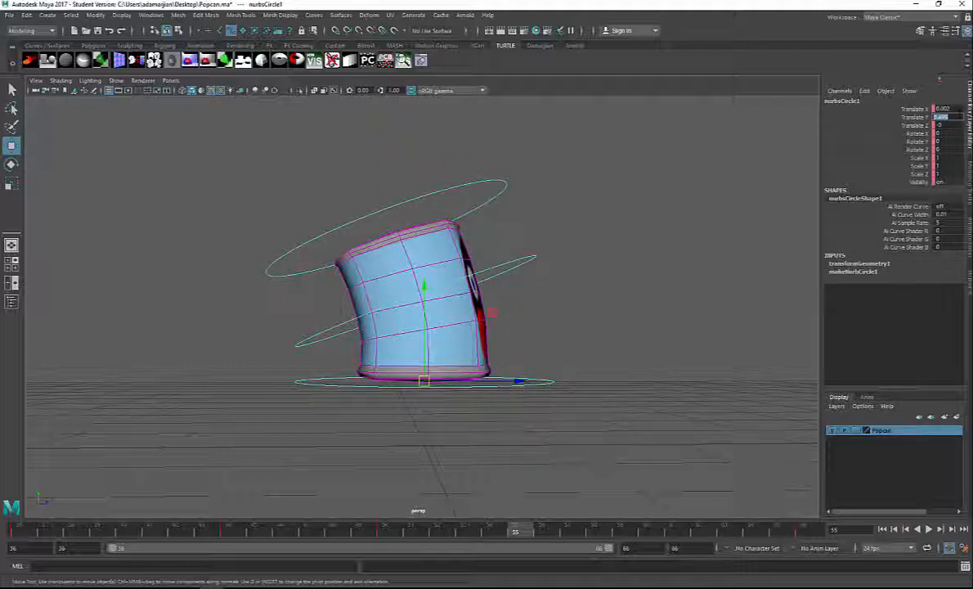
text(0)
key(Return)
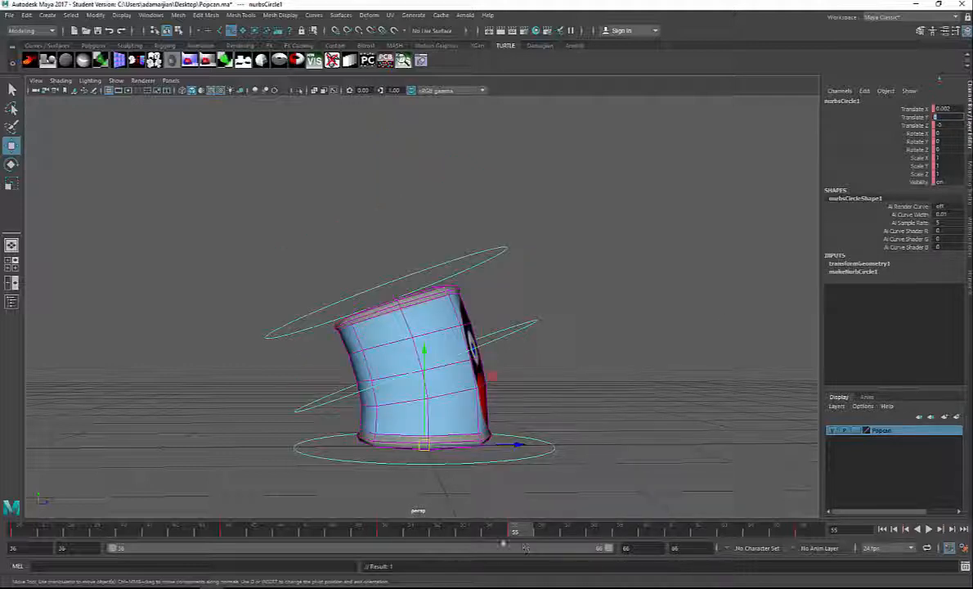
Step: At frame 55, lower the middle control circle to about -0.21 in Translate Y and move the top circle slightly down
drag(531, 309, 542, 329)
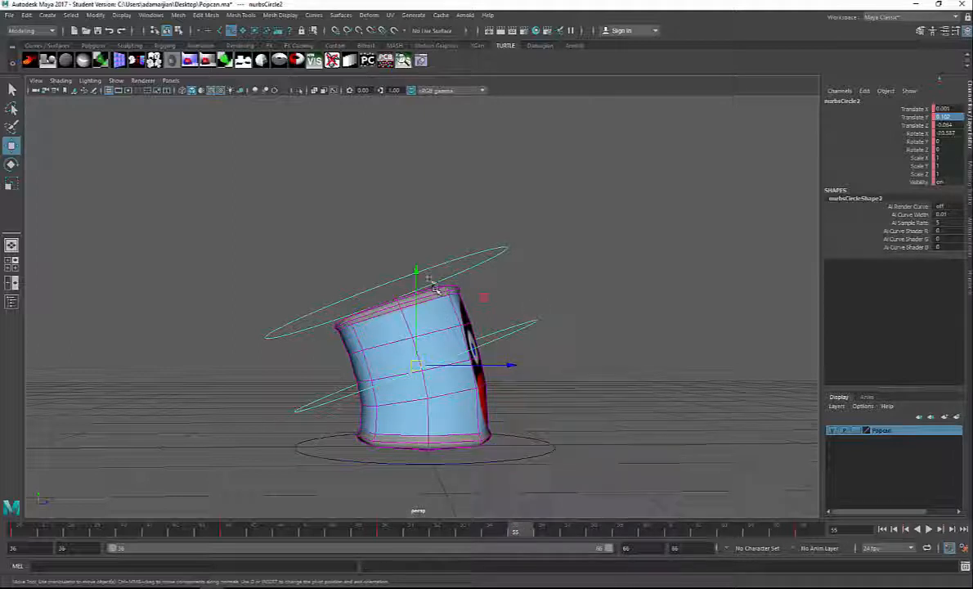
drag(417, 272, 392, 337)
click(469, 303)
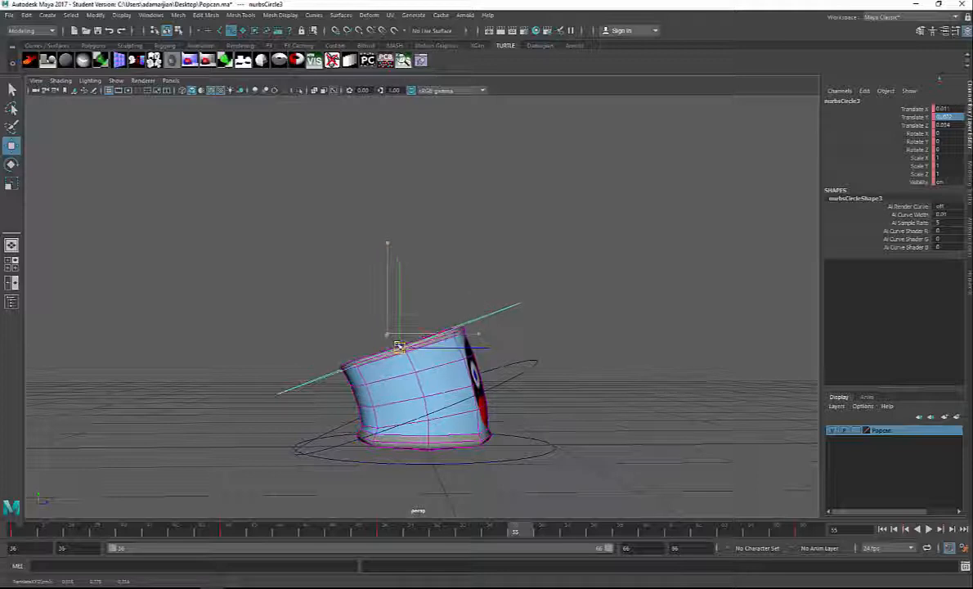
Step: Rotate the middle control circle to about -10° in X at frame 55, key it and play back the jump
click(526, 374)
key(e)
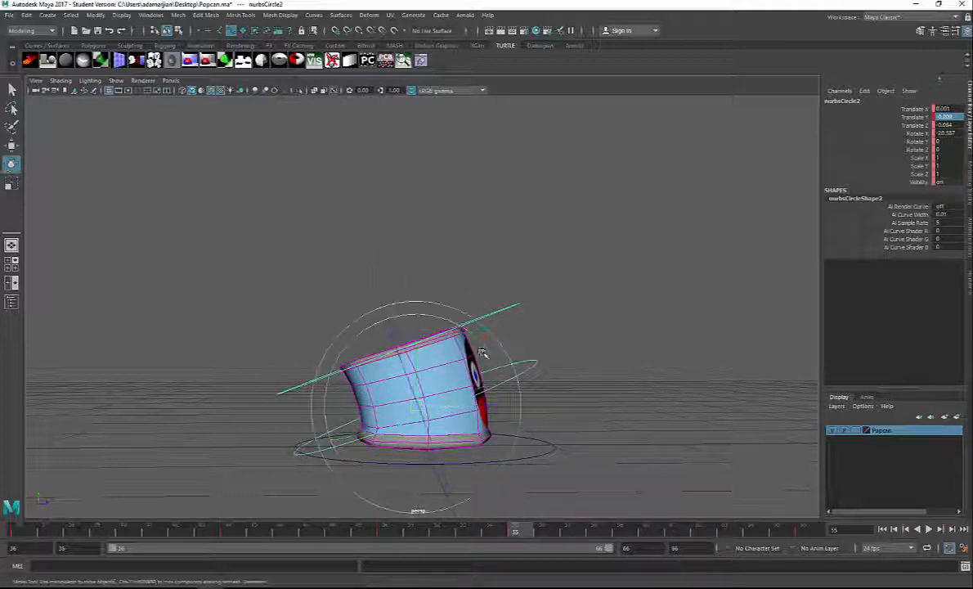
drag(488, 343, 498, 353)
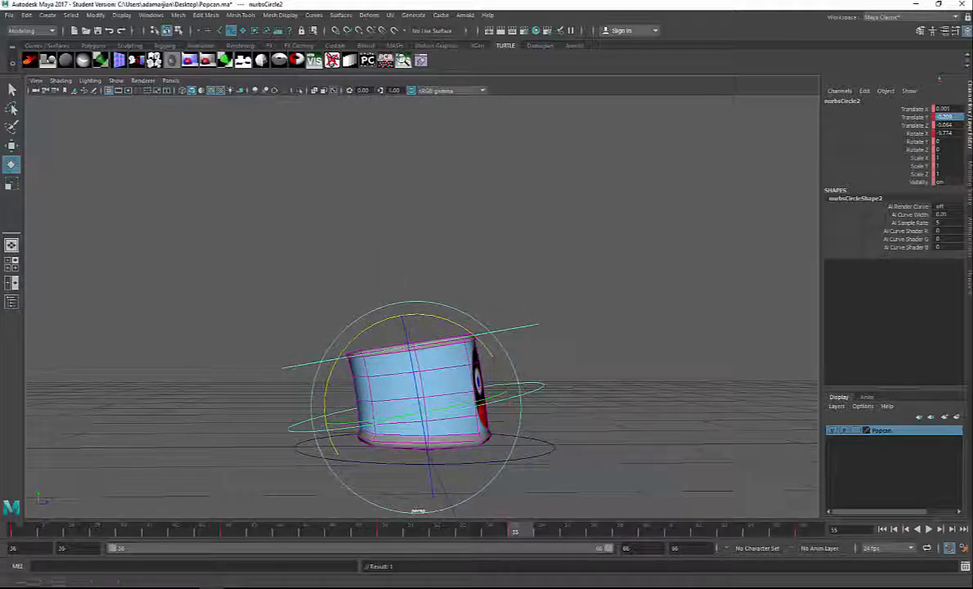
click(929, 529)
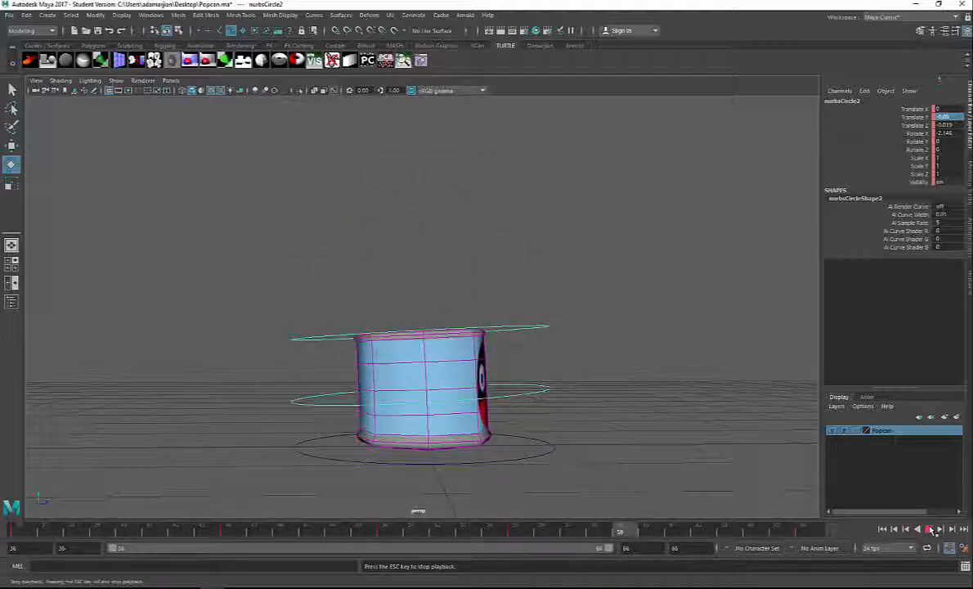
Step: Stop the playback, go to frame 58 and raise the middle control circle slightly along Y
click(932, 529)
click(193, 533)
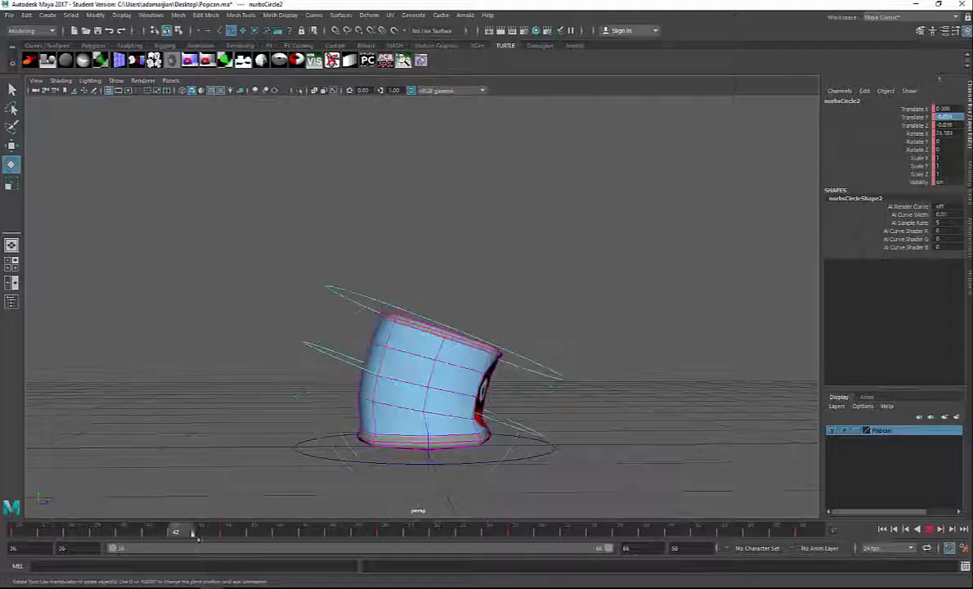
drag(193, 533, 591, 548)
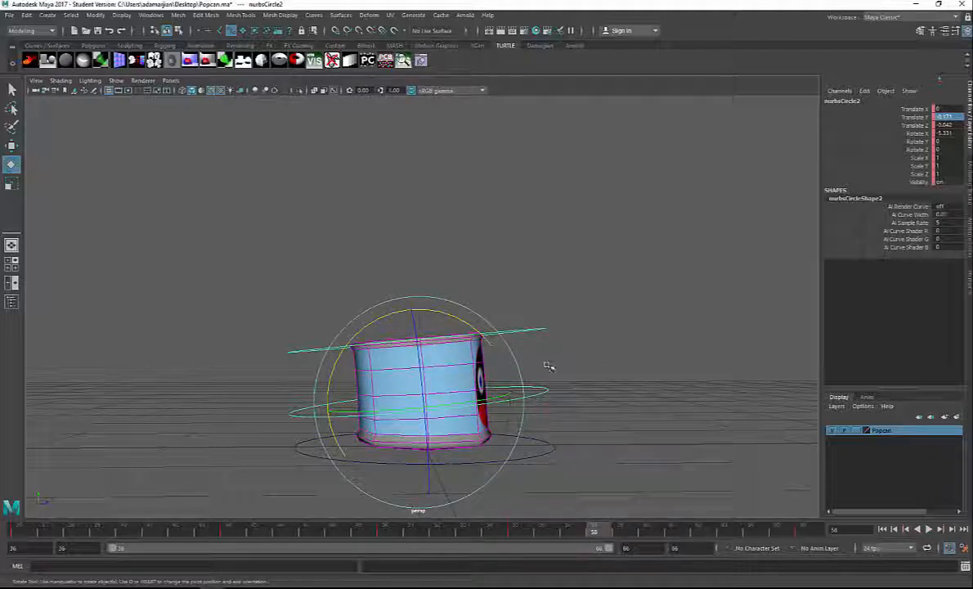
key(w)
drag(419, 309, 423, 294)
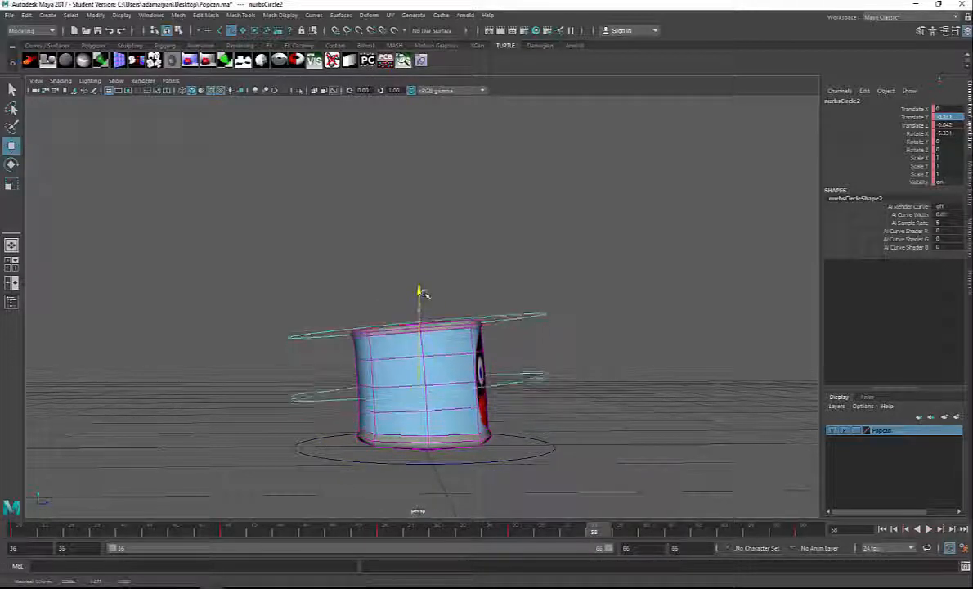
Step: Raise the top control circle slightly along Y at frame 58, key the stretched pose and play back the jump
click(494, 304)
drag(416, 239, 424, 216)
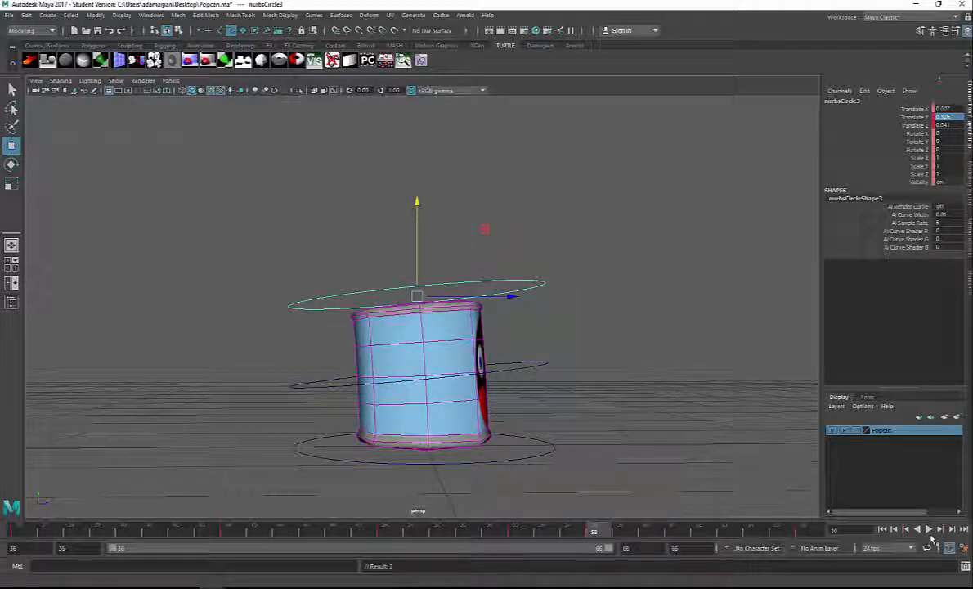
click(930, 530)
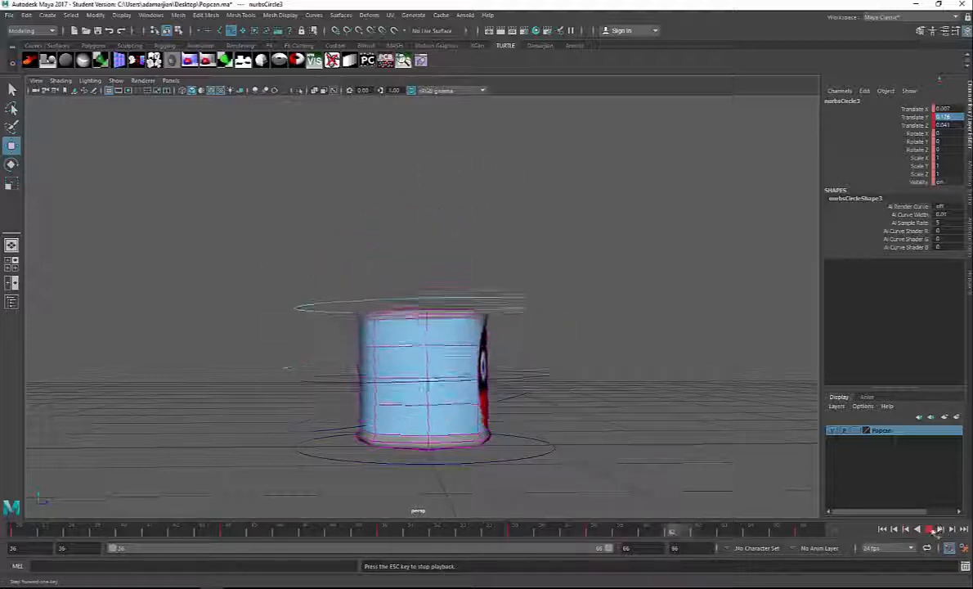
click(930, 529)
Step: Set both the animation start and the playback start to frame 0 and play the whole animation with the can's face in view
alt+drag(660, 400, 524, 418)
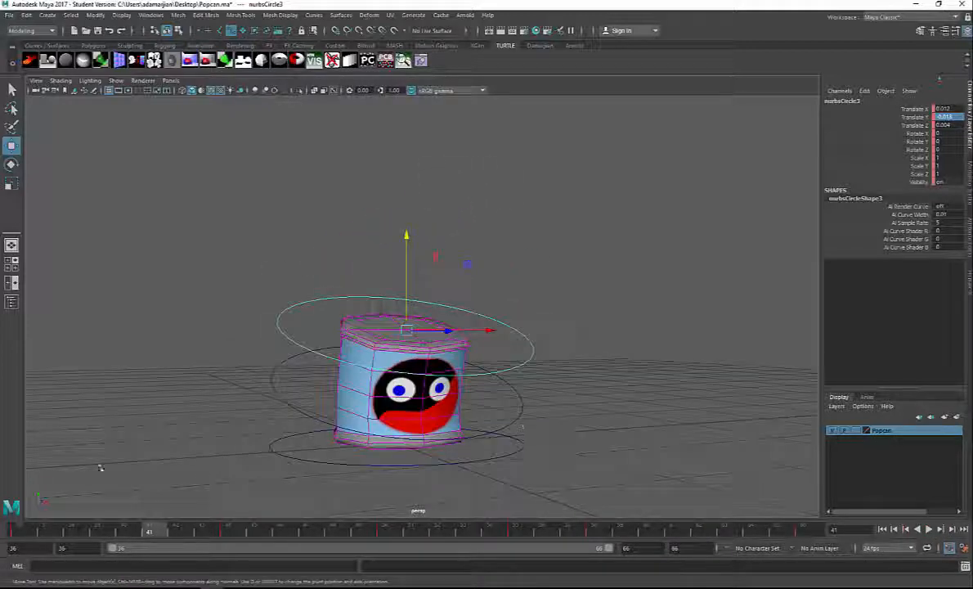
drag(139, 539, 17, 533)
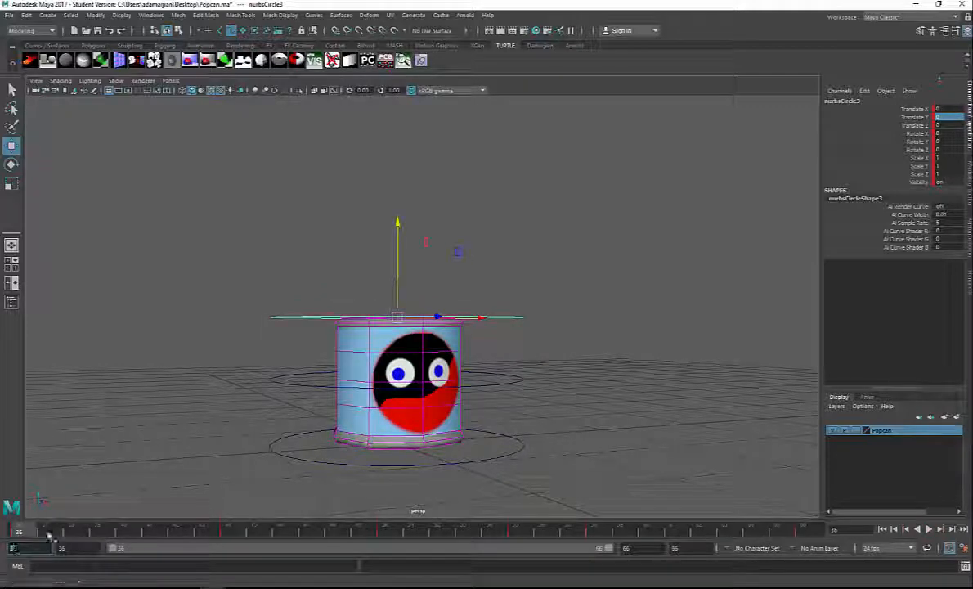
text(0)
key(Return)
double_click(66, 548)
text(0)
key(Return)
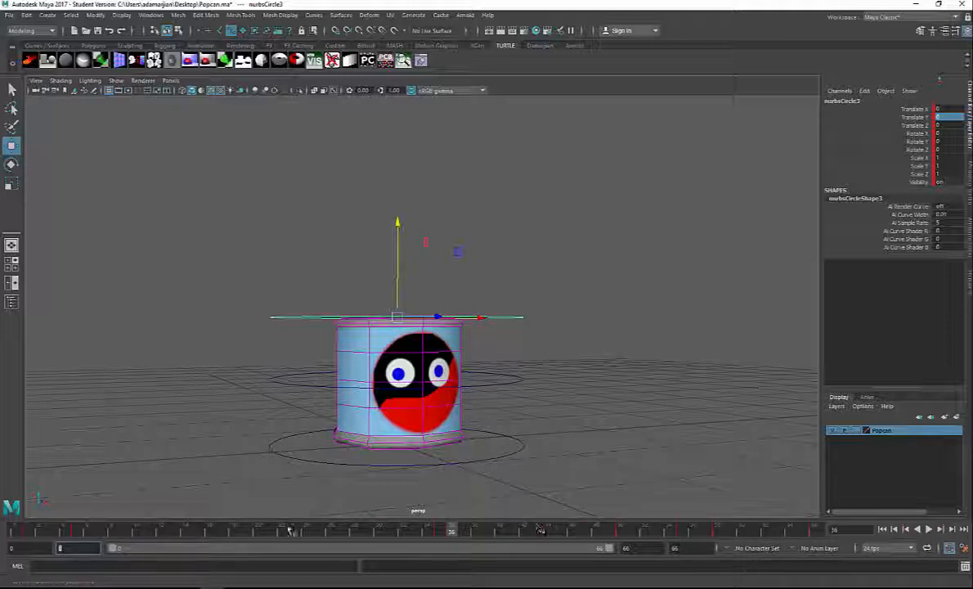
click(929, 529)
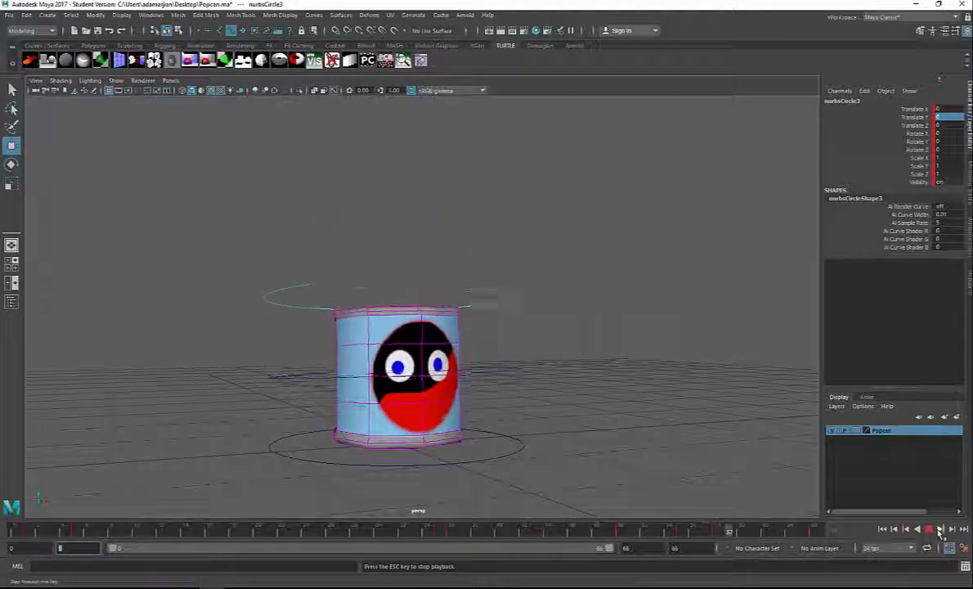